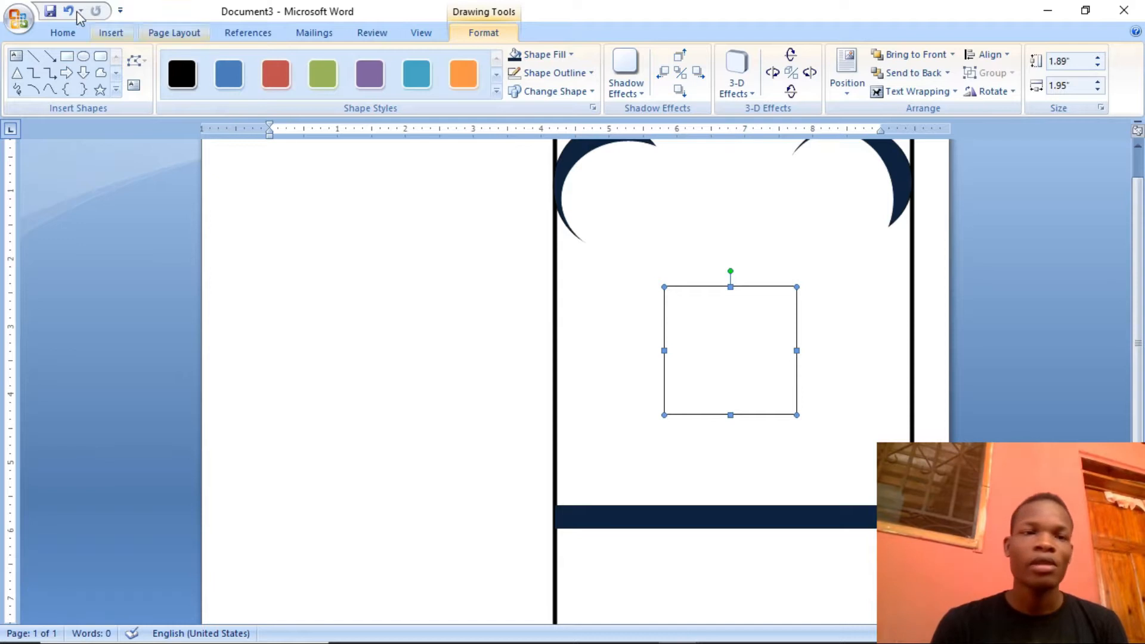
Insert the round HMS Heating & Air Conditioning logo from the Pictures folder into the document
left_click(103, 31)
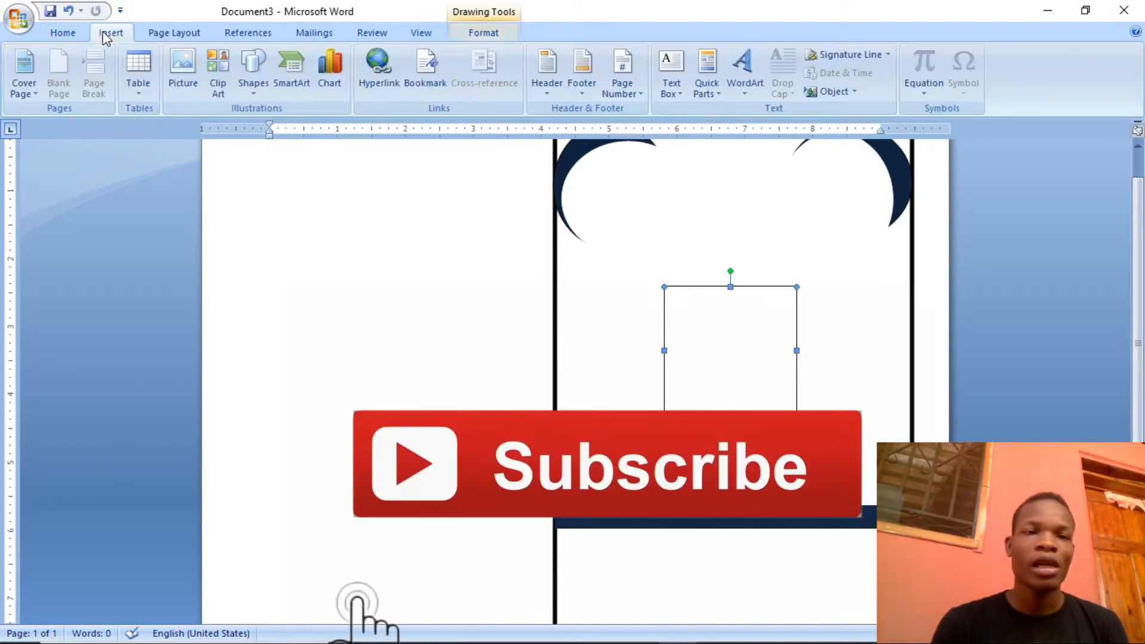
left_click(177, 66)
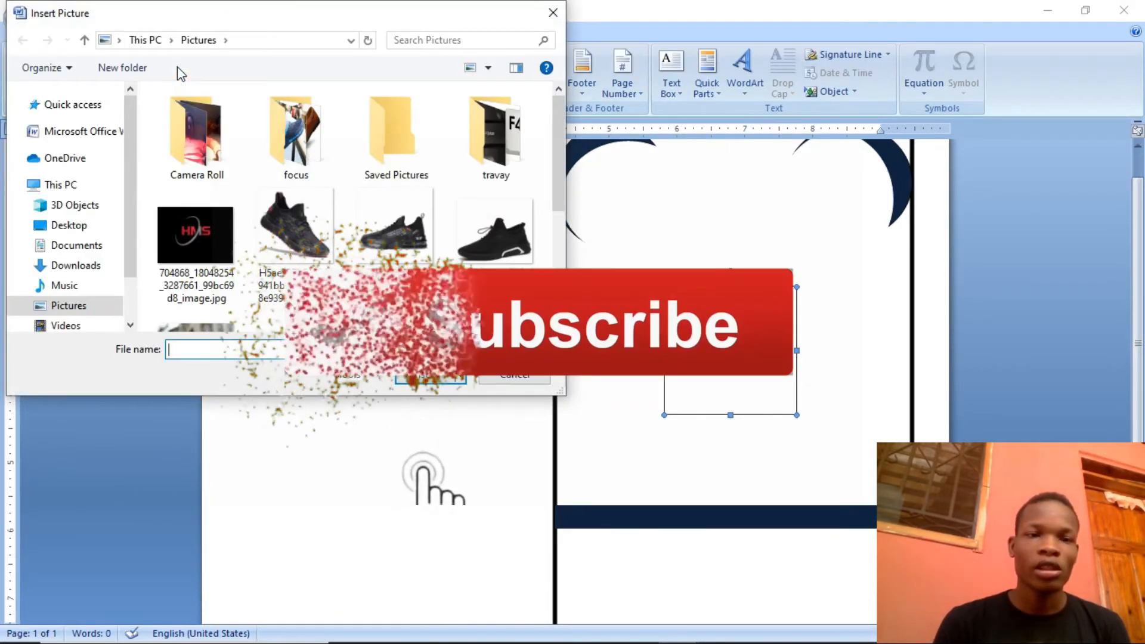
mouse_move(561, 149)
left_mouse_down()
mouse_move(555, 272)
mouse_move(570, 164)
left_mouse_up()
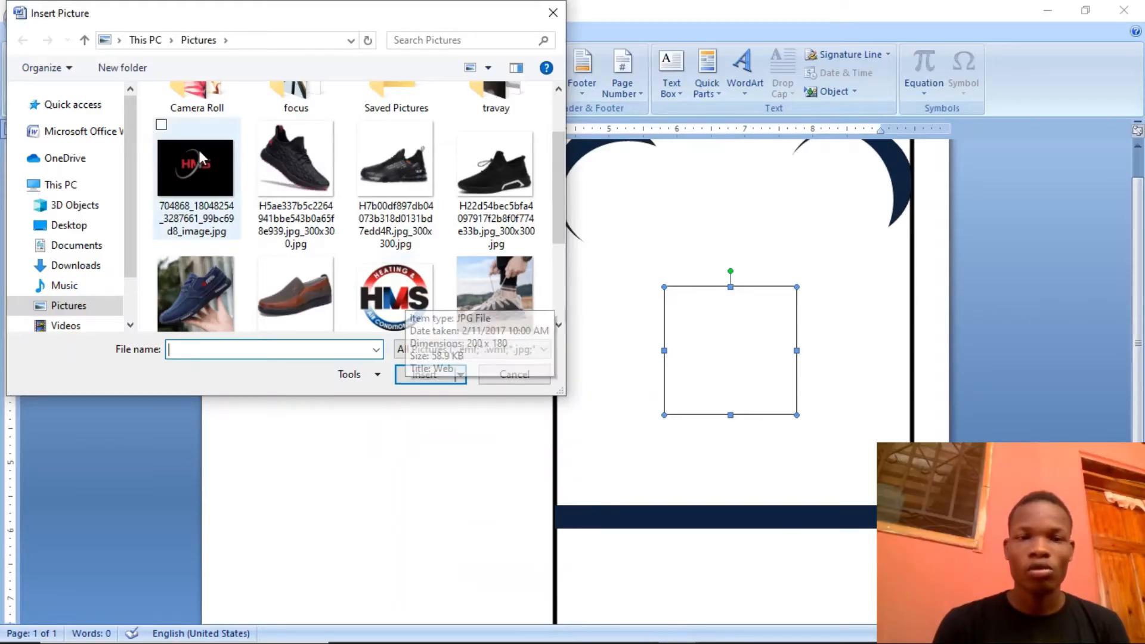
double_click(382, 281)
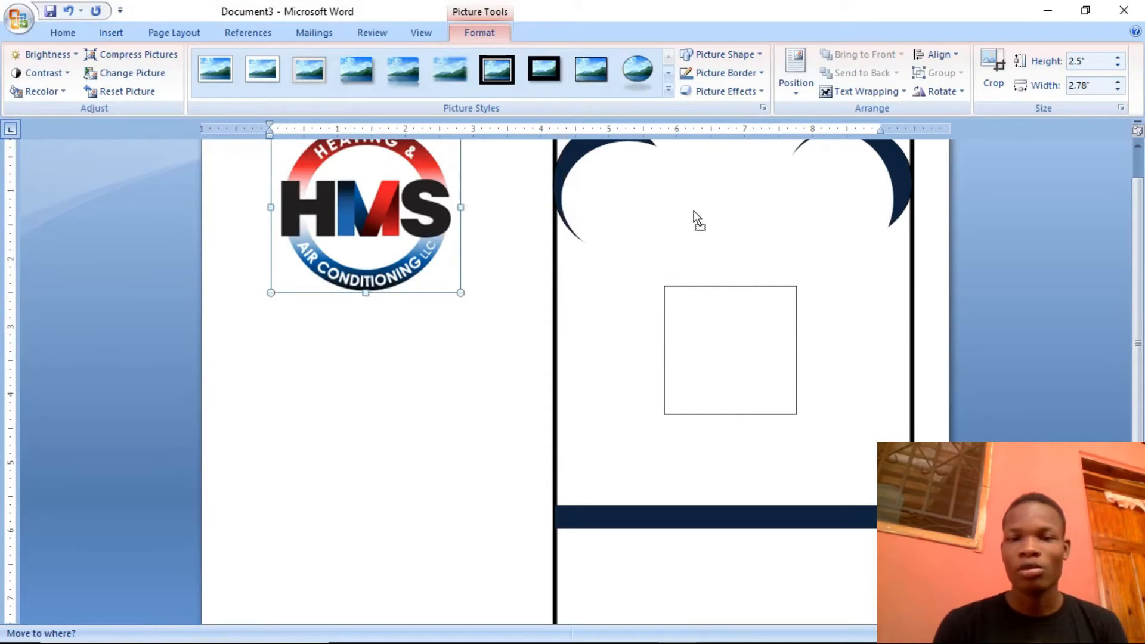
Set the logo's text wrapping to In Front of Text and move it onto the card, above the empty square
left_click(799, 79)
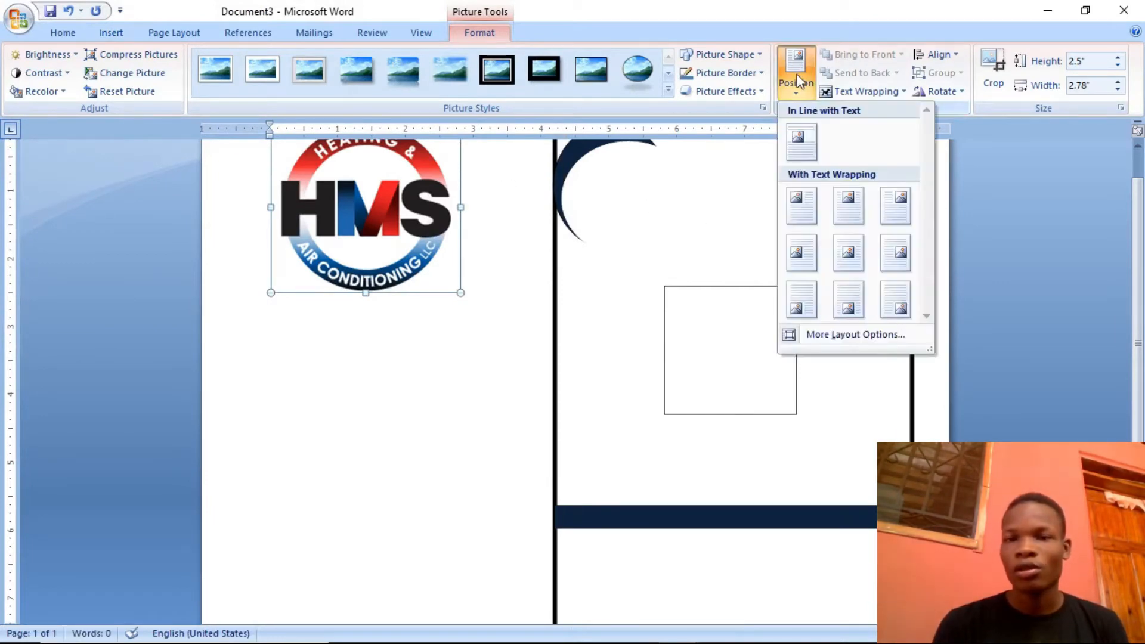
left_click(861, 93)
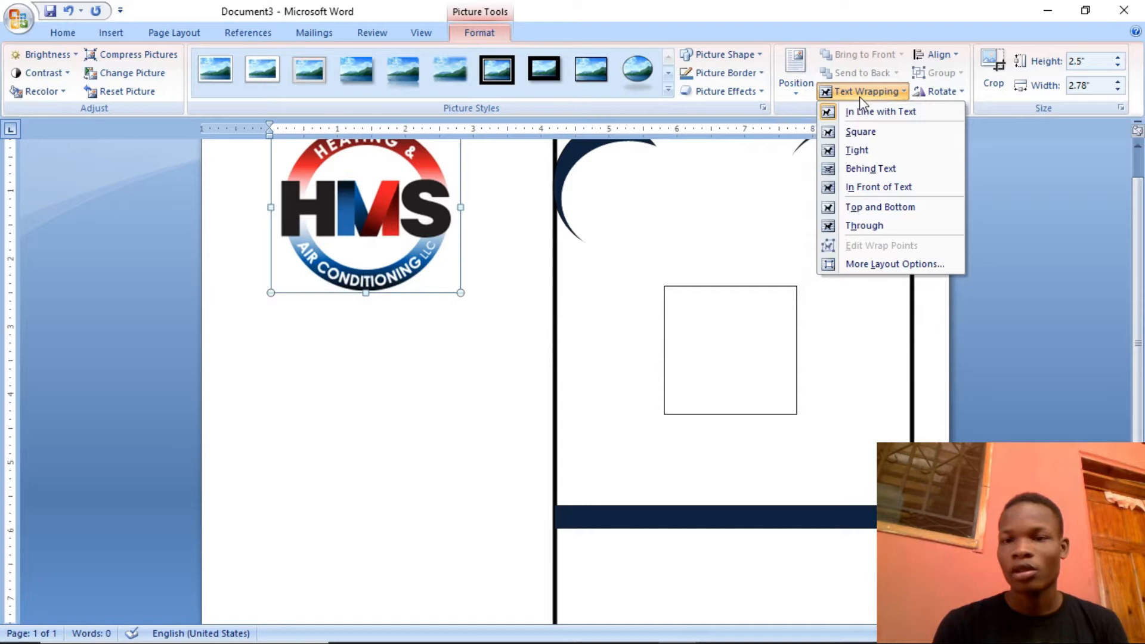
left_click(875, 187)
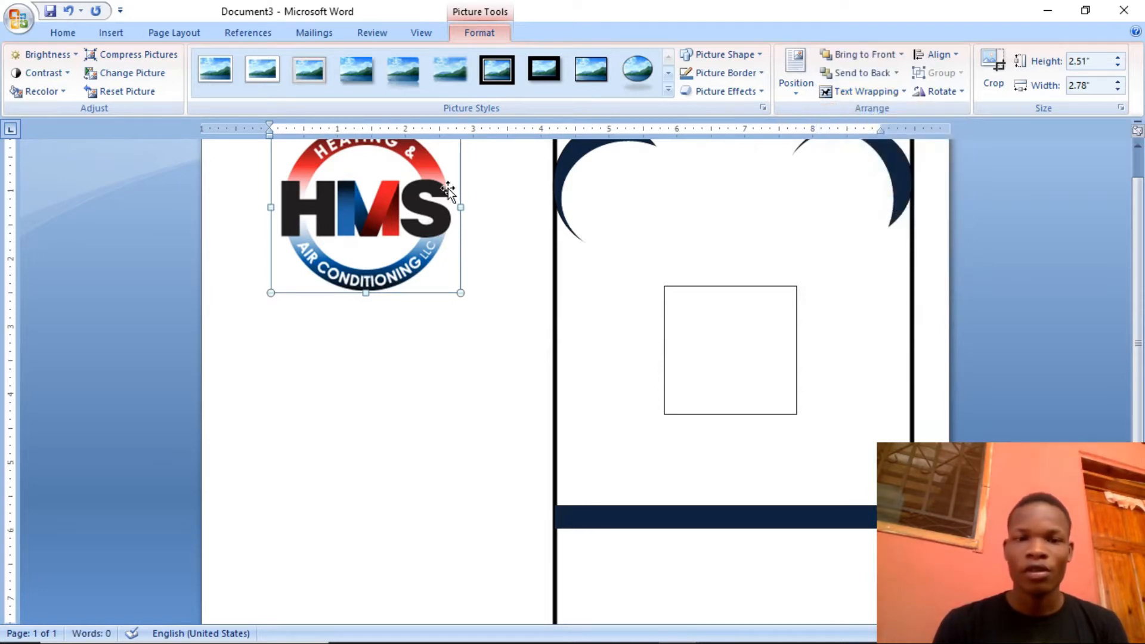
left_click_drag(481, 188, 859, 186)
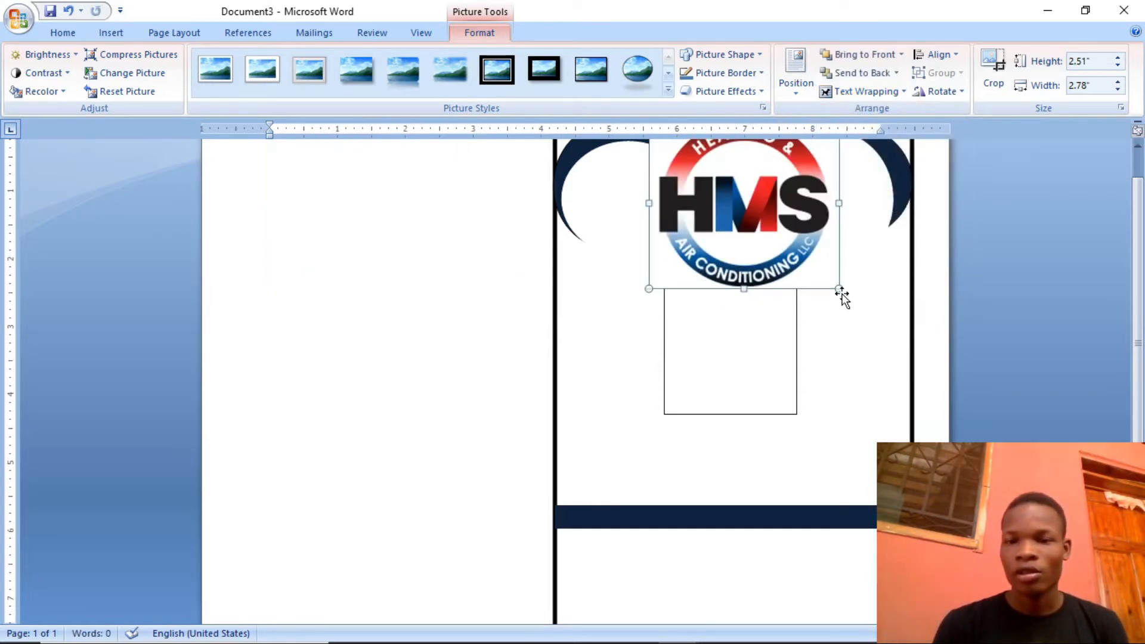
Shrink the logo to about 1.24" high by 1.37" wide and place it between the two navy crescents
left_click_drag(839, 290, 793, 284)
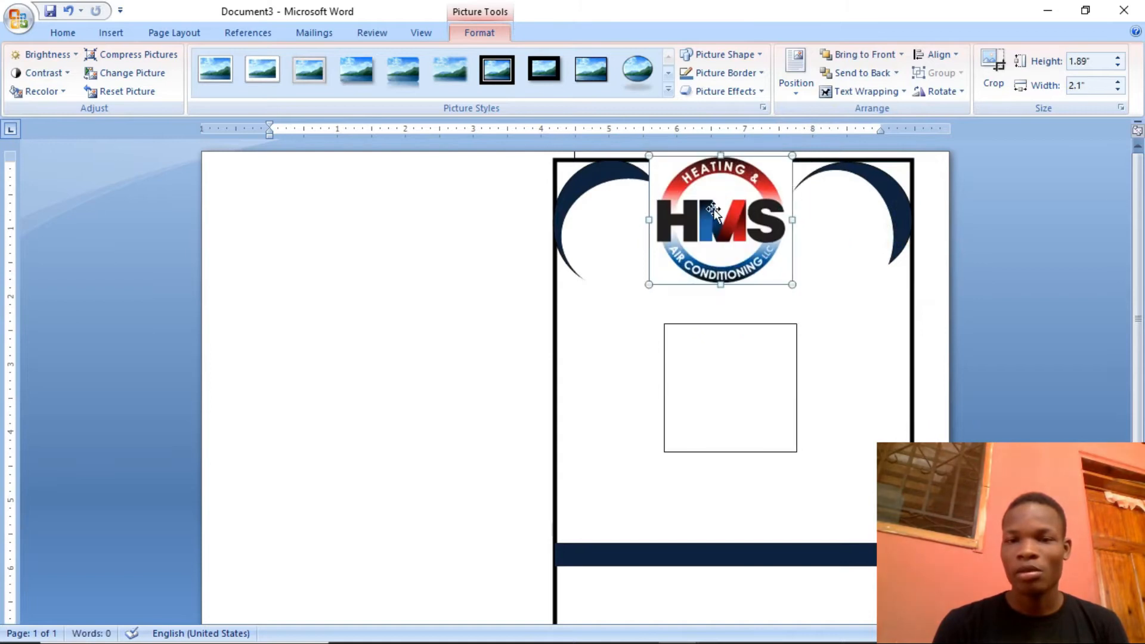
left_click_drag(649, 155, 699, 200)
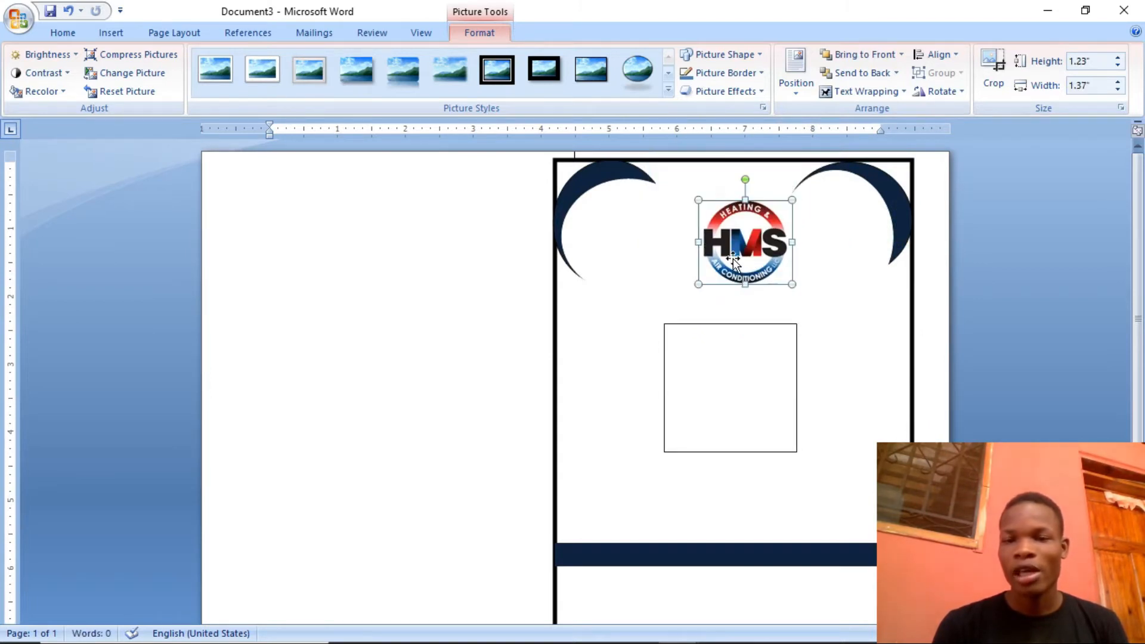
mouse_move(735, 253)
left_mouse_down()
mouse_move(710, 253)
mouse_move(716, 245)
left_mouse_up()
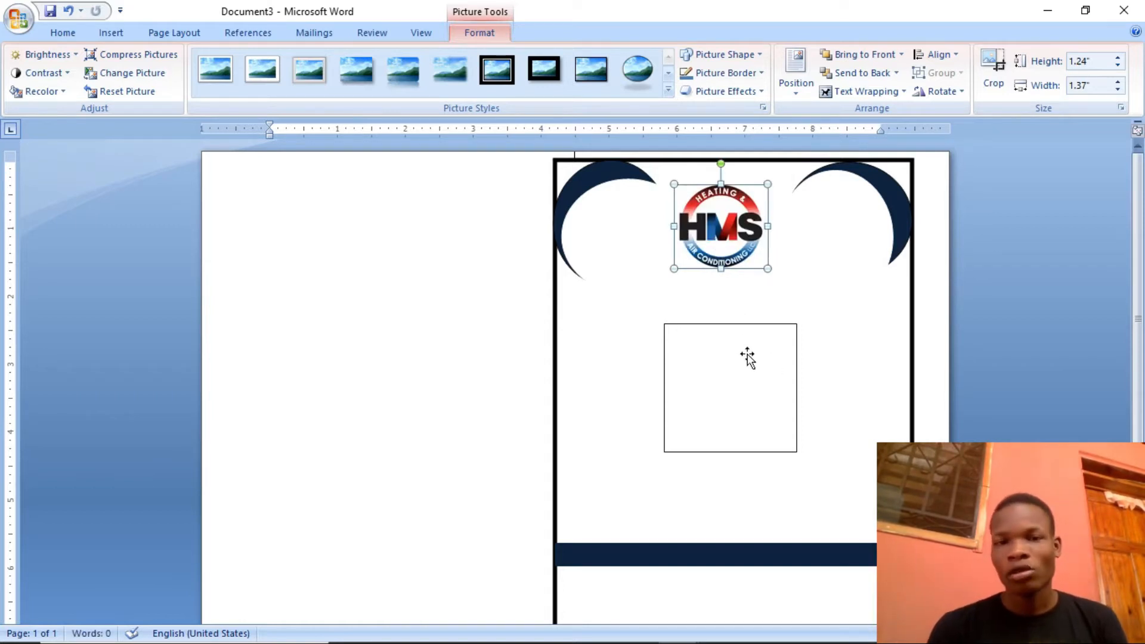
Insert WordArt in the first, plain outline style with the text "LYCEE FRRIZ HAITI"
left_click(107, 34)
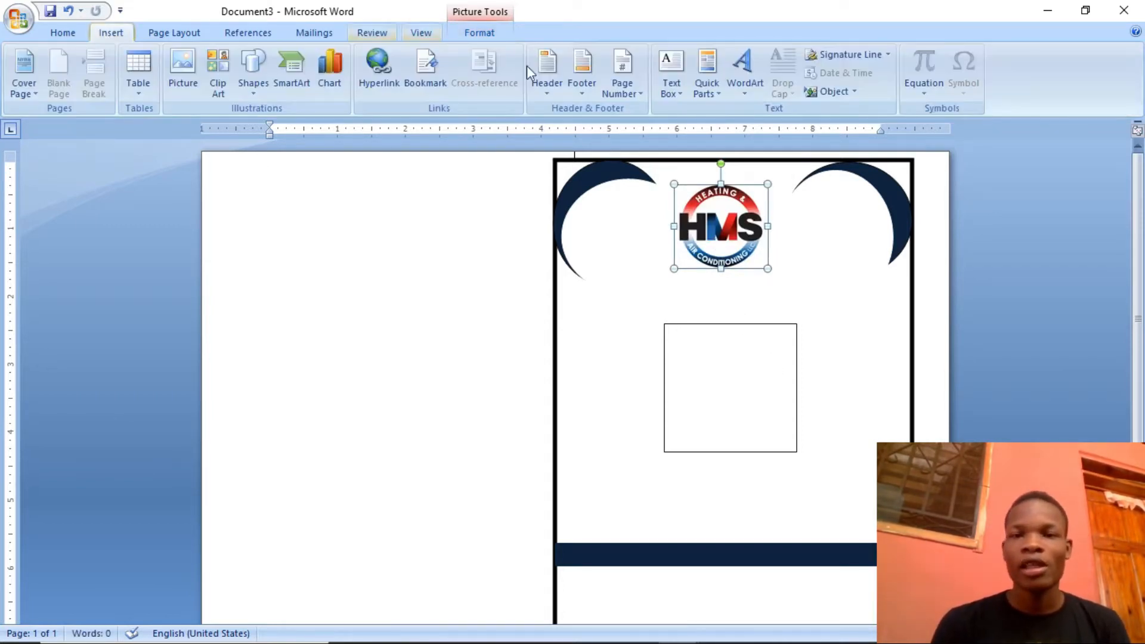
left_click(738, 67)
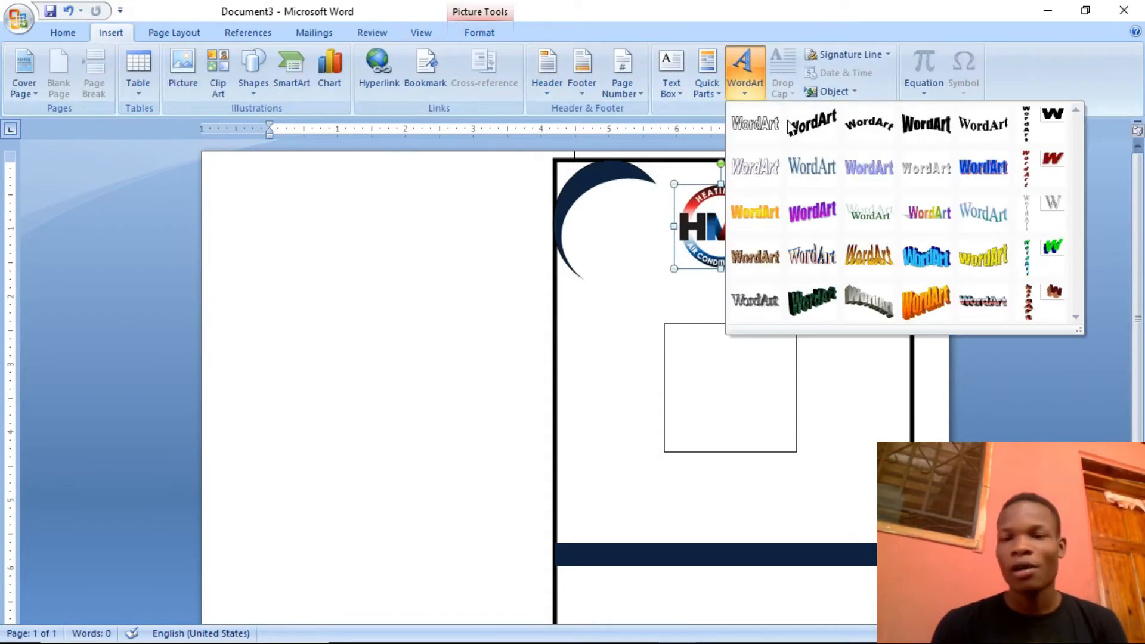
left_click(733, 125)
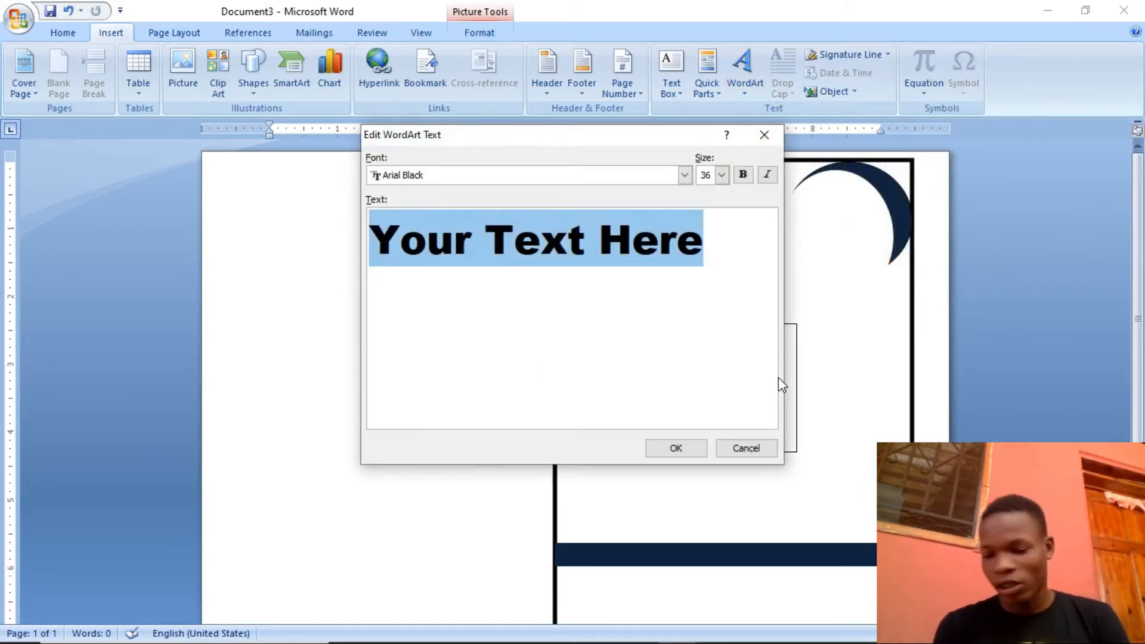
type("LY")
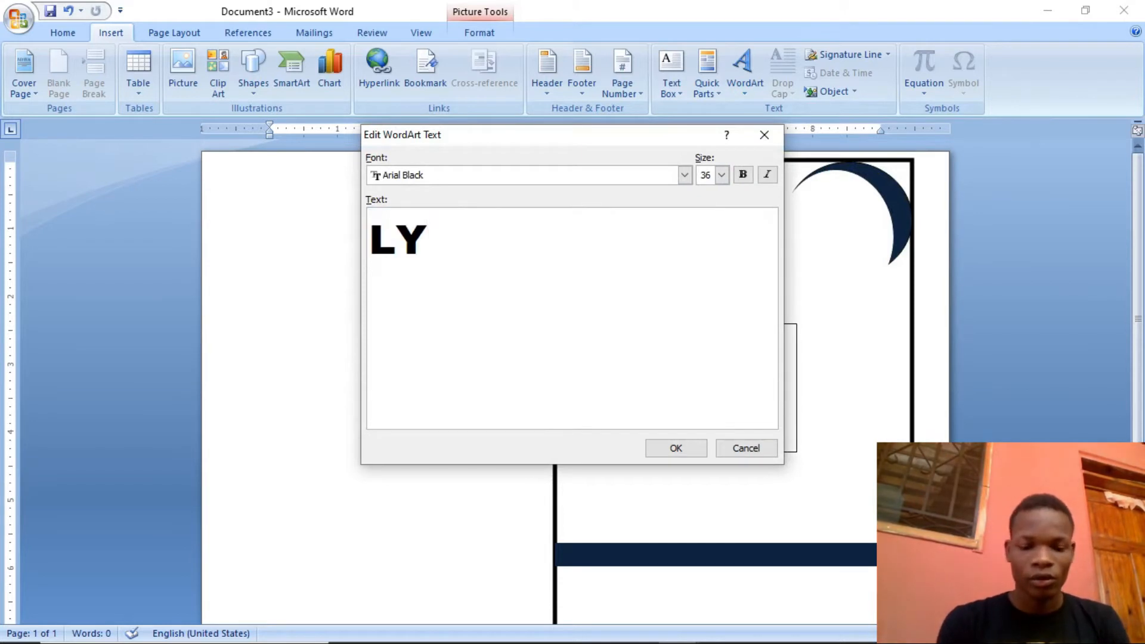
type("CEE")
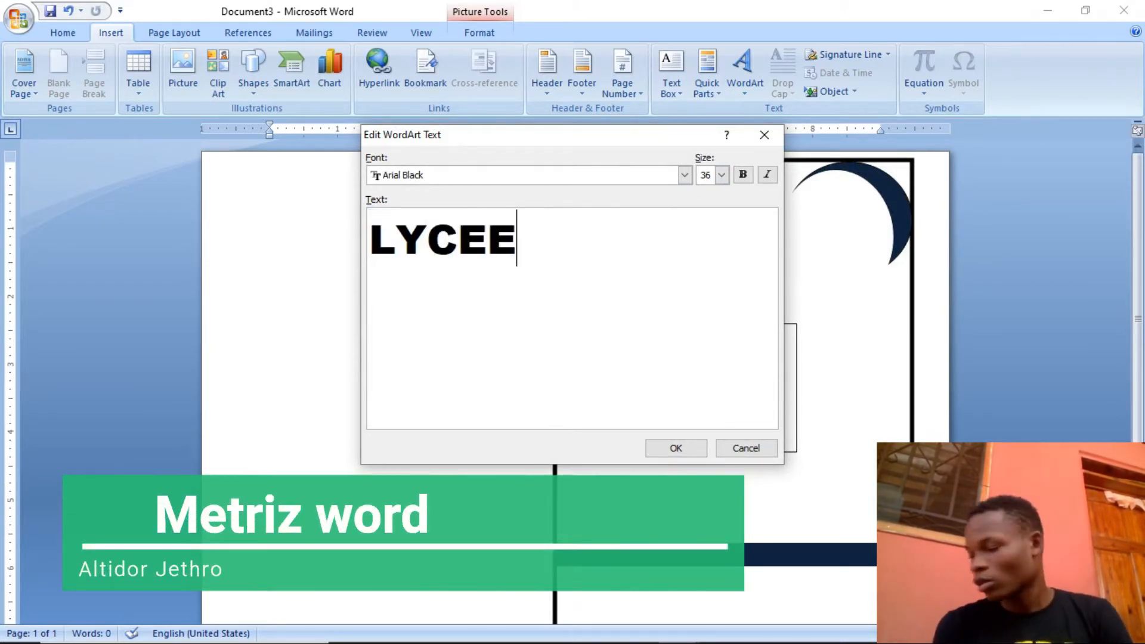
type(" FRE")
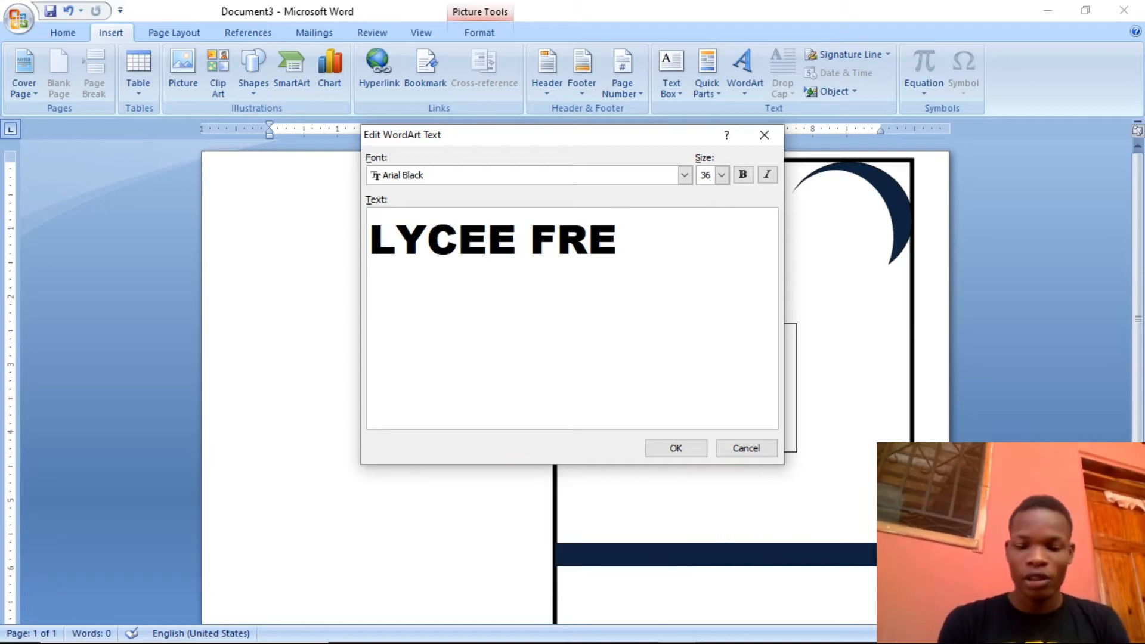
key("BackSpace")
type("RI")
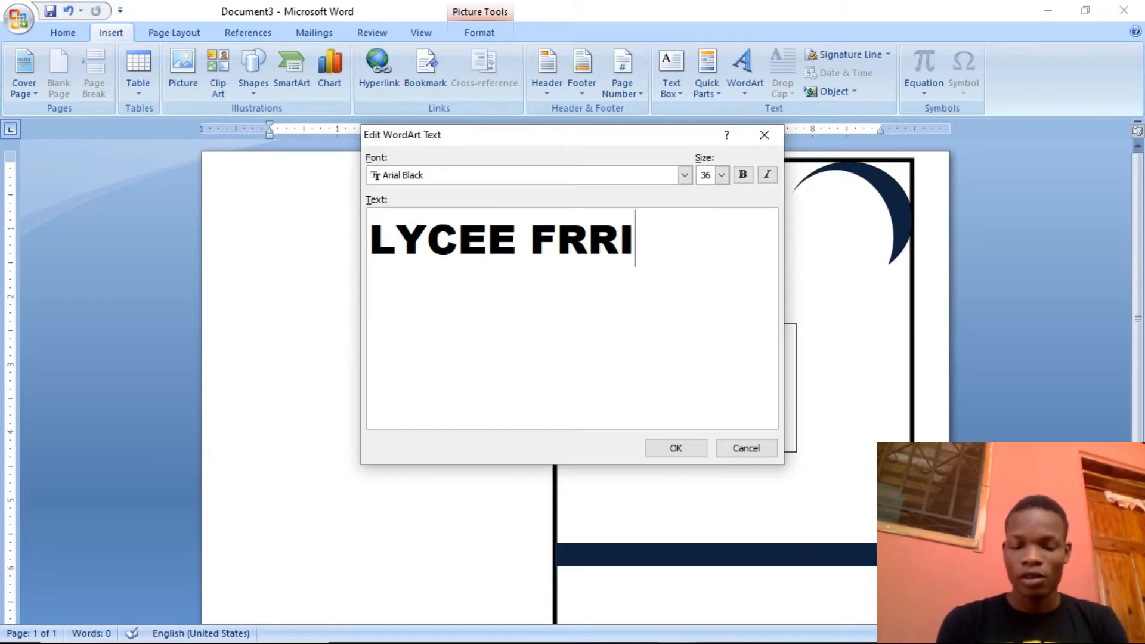
type("Z")
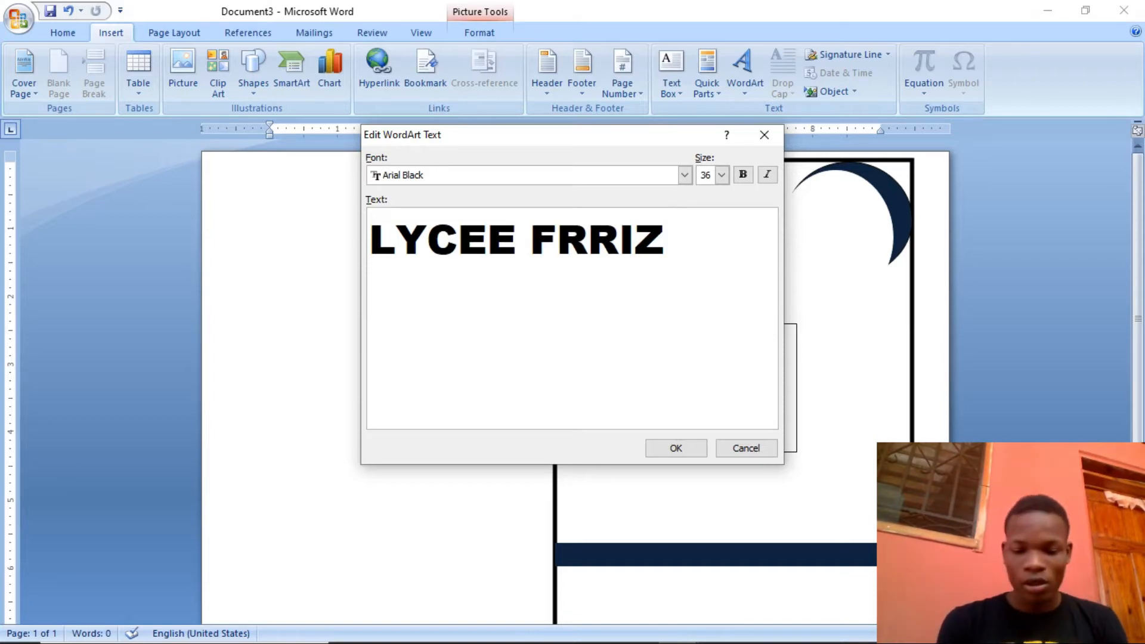
type(" HAITI")
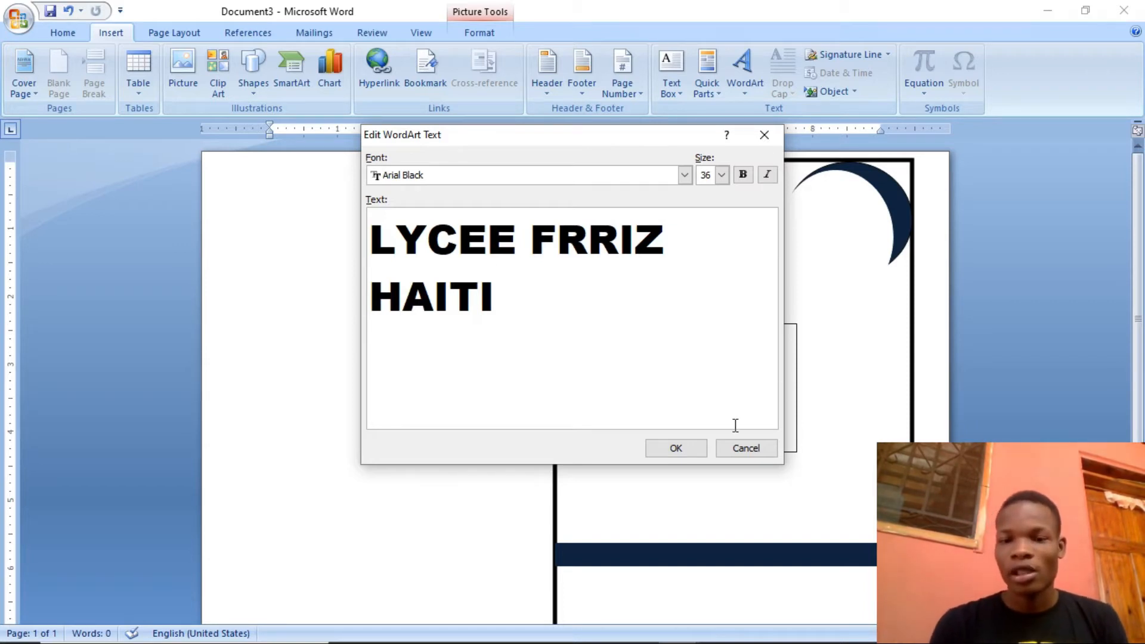
left_click(697, 454)
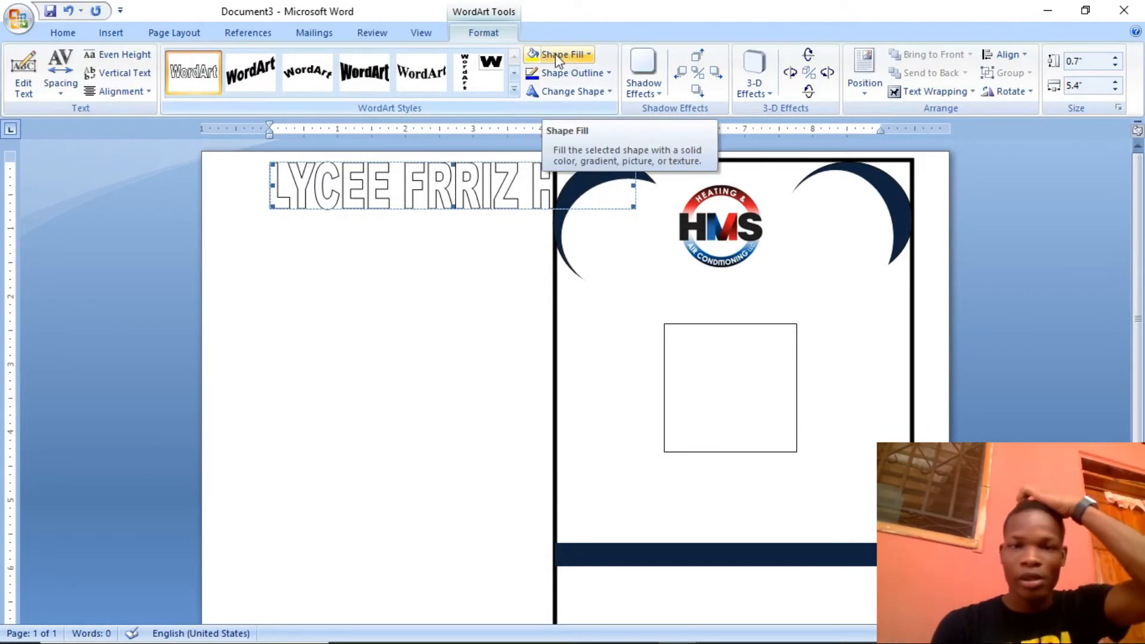
Set the WordArt title's wrapping to In Front of Text and move it onto the card between the logo and the square
left_click(588, 59)
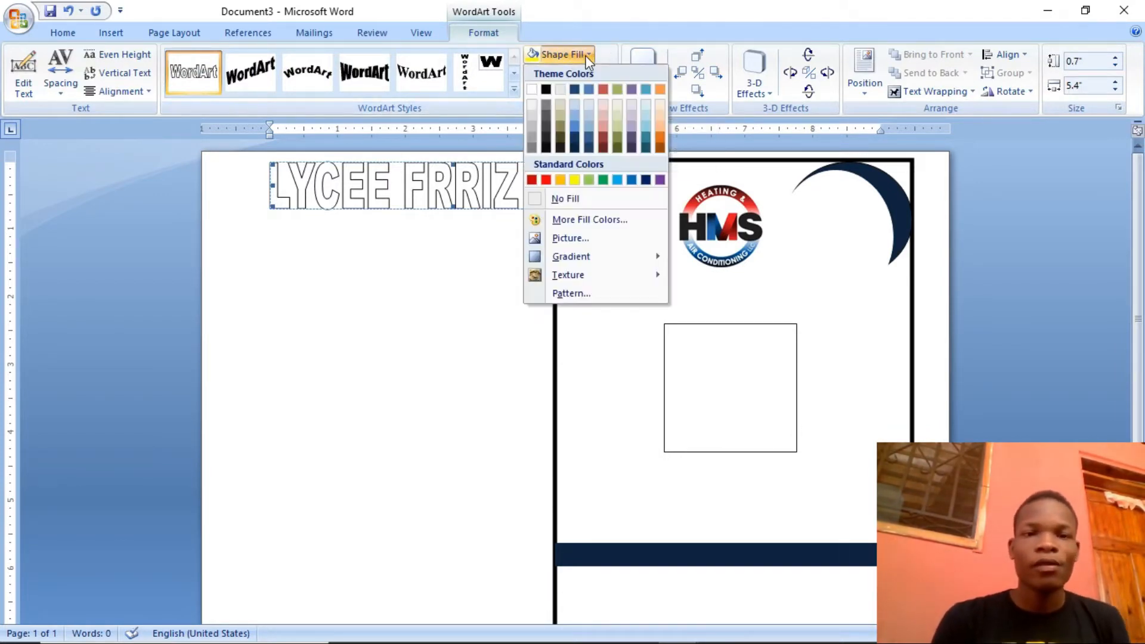
left_click(588, 60)
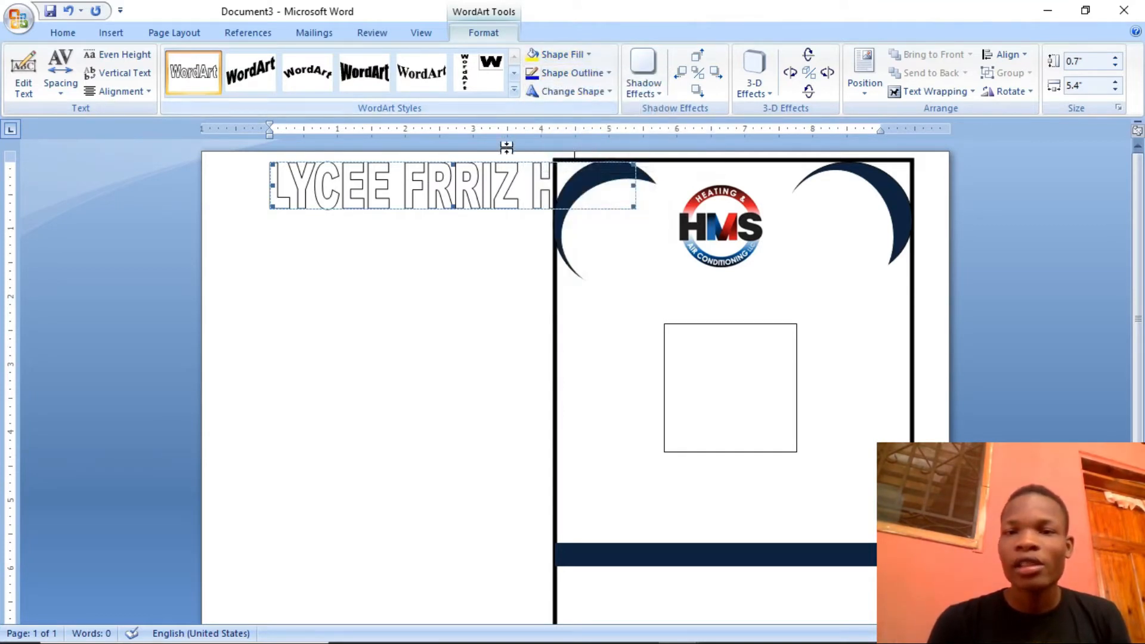
left_click(967, 91)
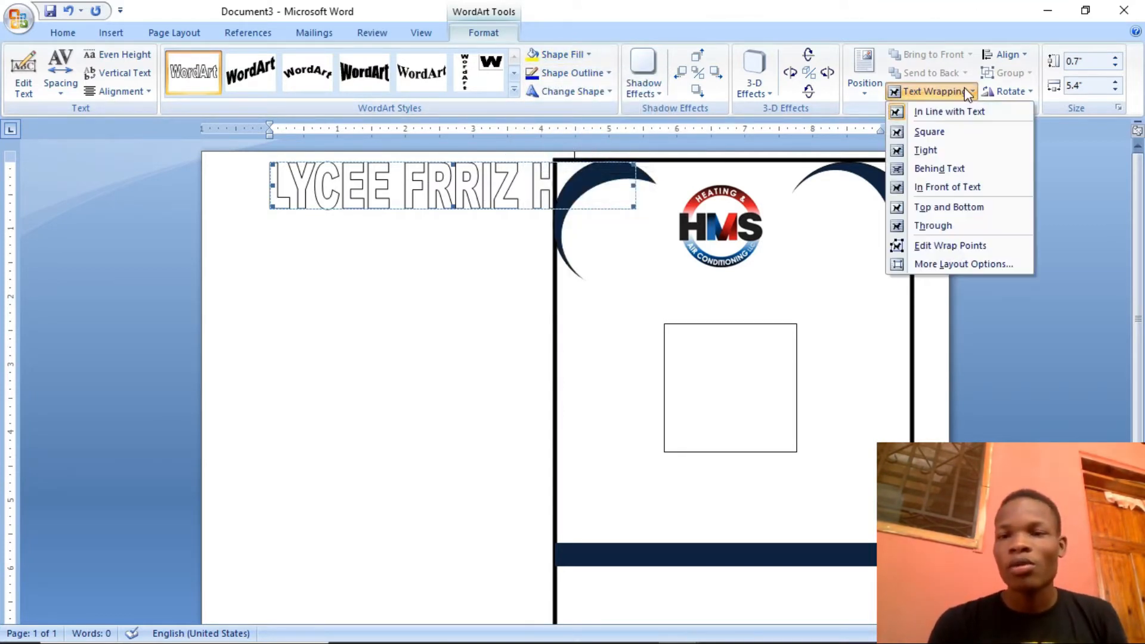
left_click(935, 188)
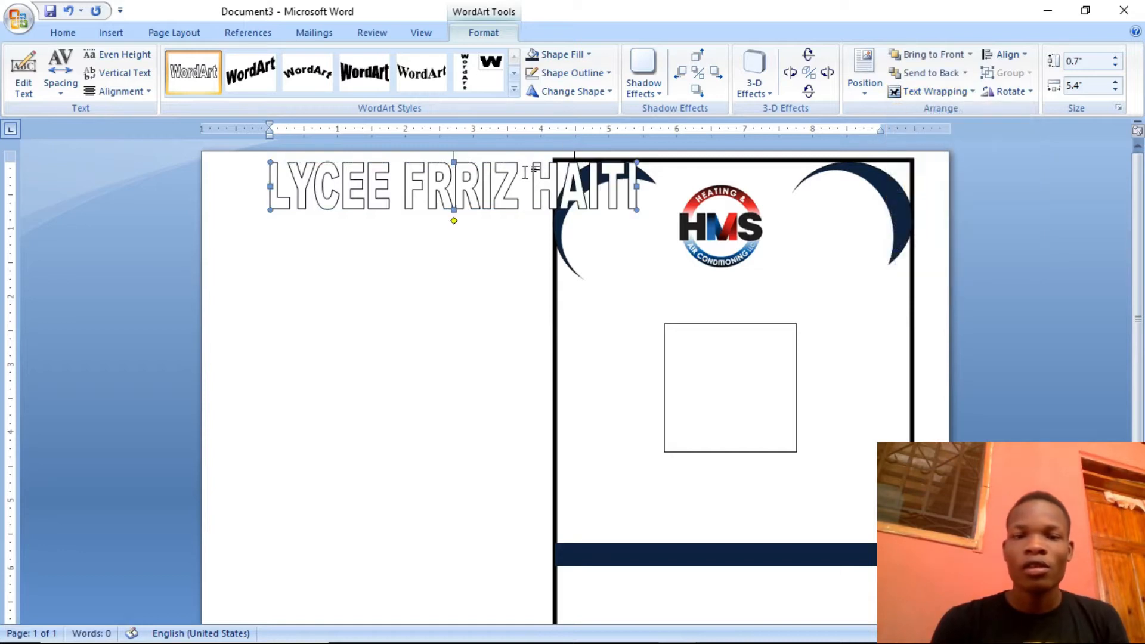
left_click(700, 265)
left_click_drag(531, 177, 805, 288)
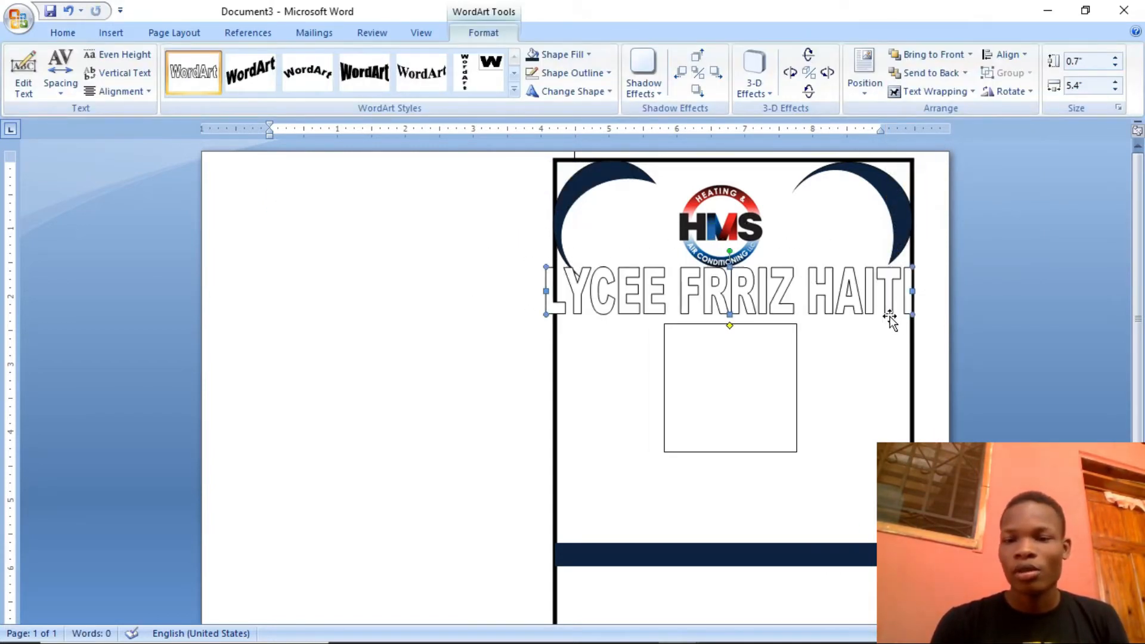
Shrink the WordArt title to about 0.47" high by 4.09" wide and center it under the logo inside the card border
left_click_drag(915, 316, 824, 297)
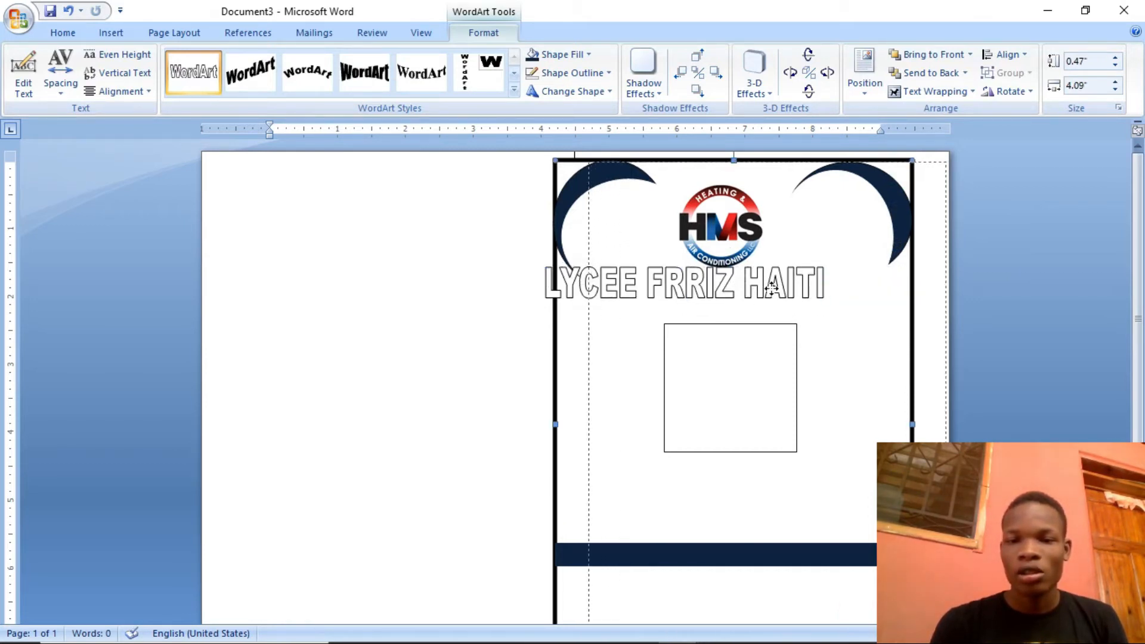
left_click(771, 288)
left_click(707, 284)
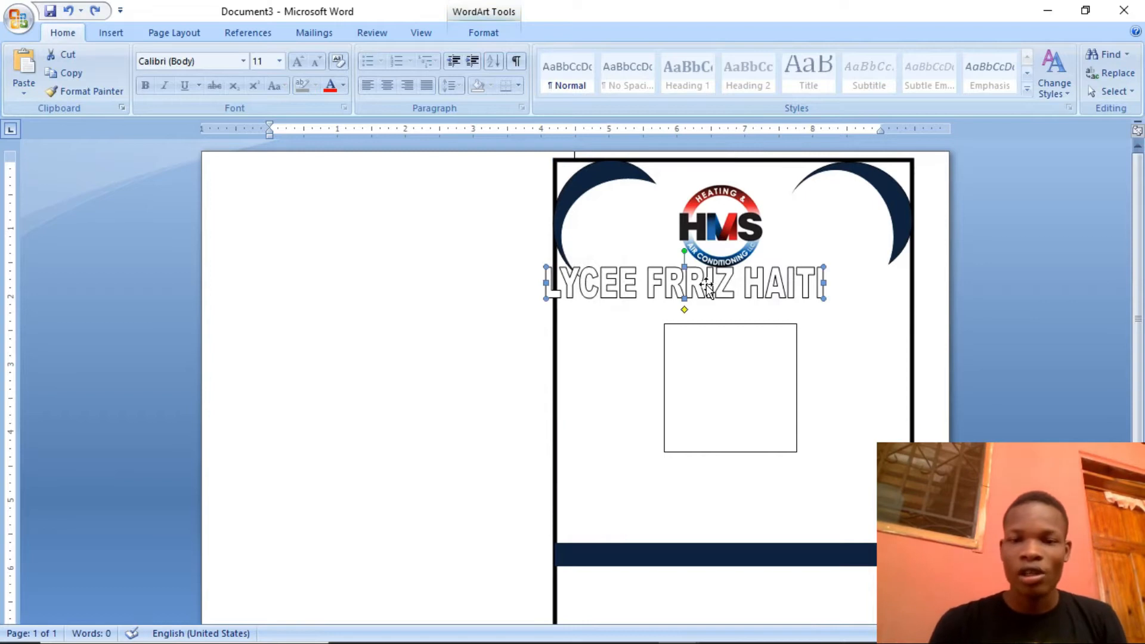
left_click_drag(707, 284, 751, 290)
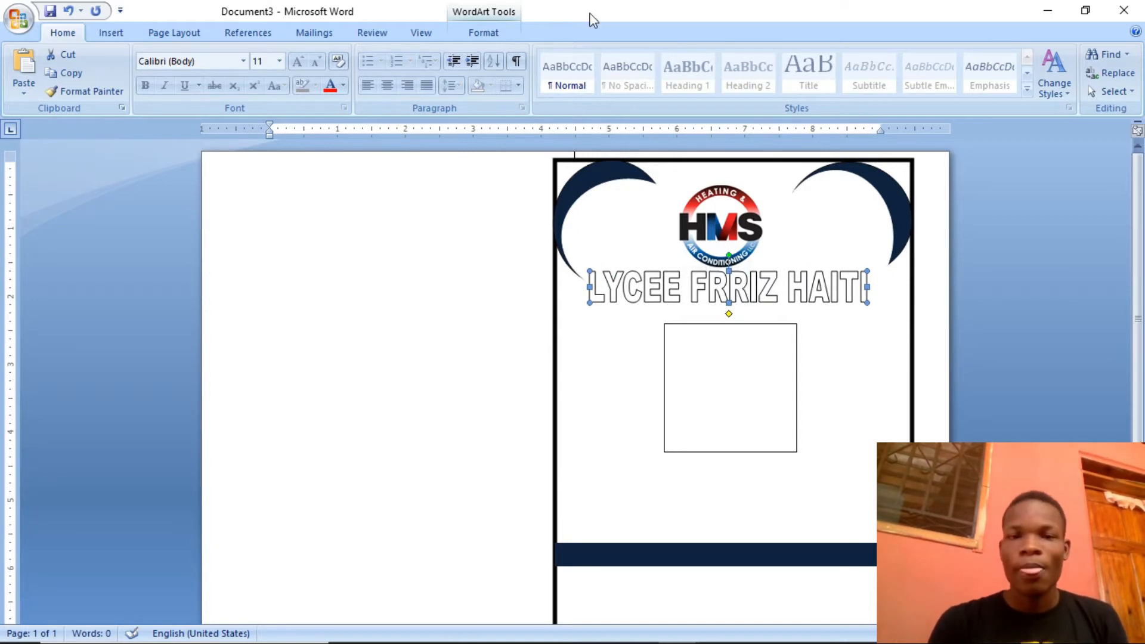
Fill the WordArt title with black and reduce its height to about 0.34"
left_click(483, 33)
left_click(573, 57)
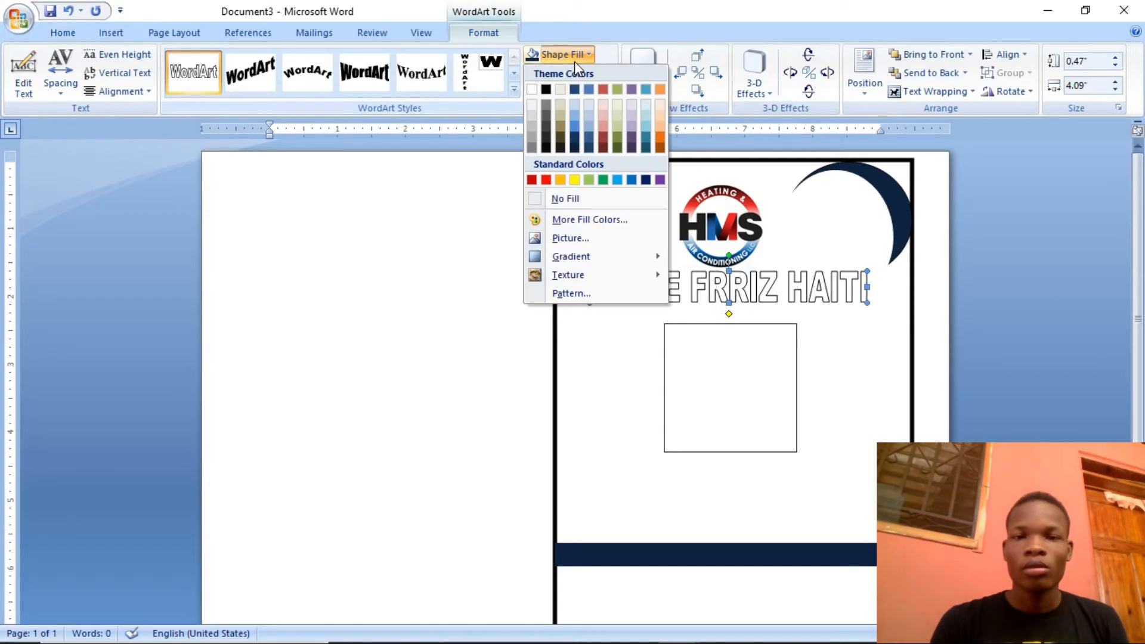
left_click(547, 90)
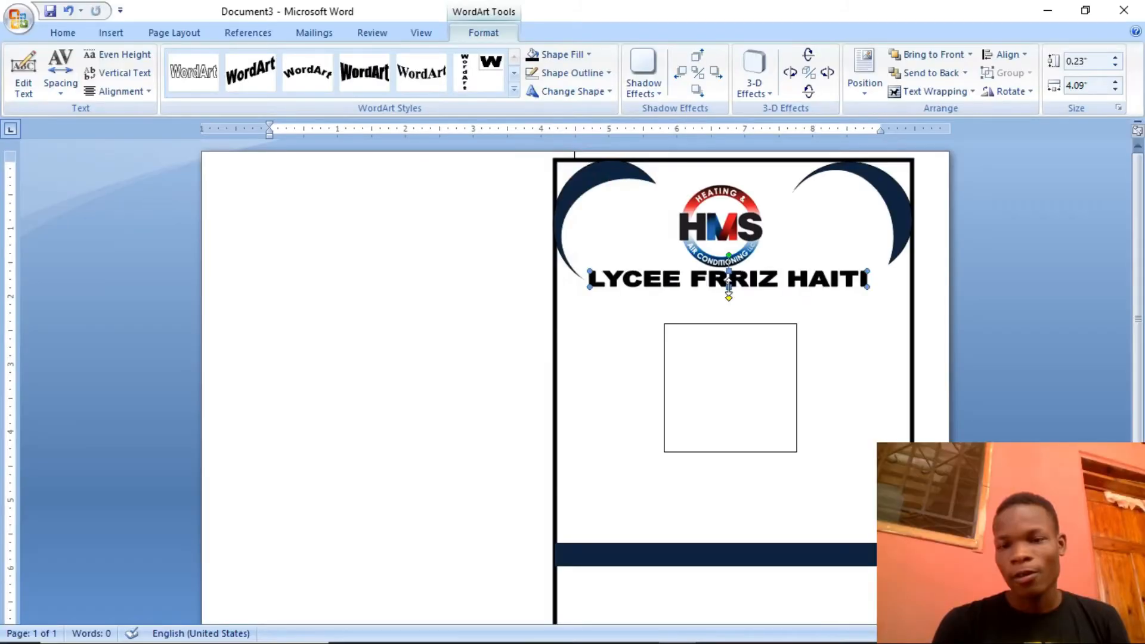
left_click_drag(729, 291, 729, 292)
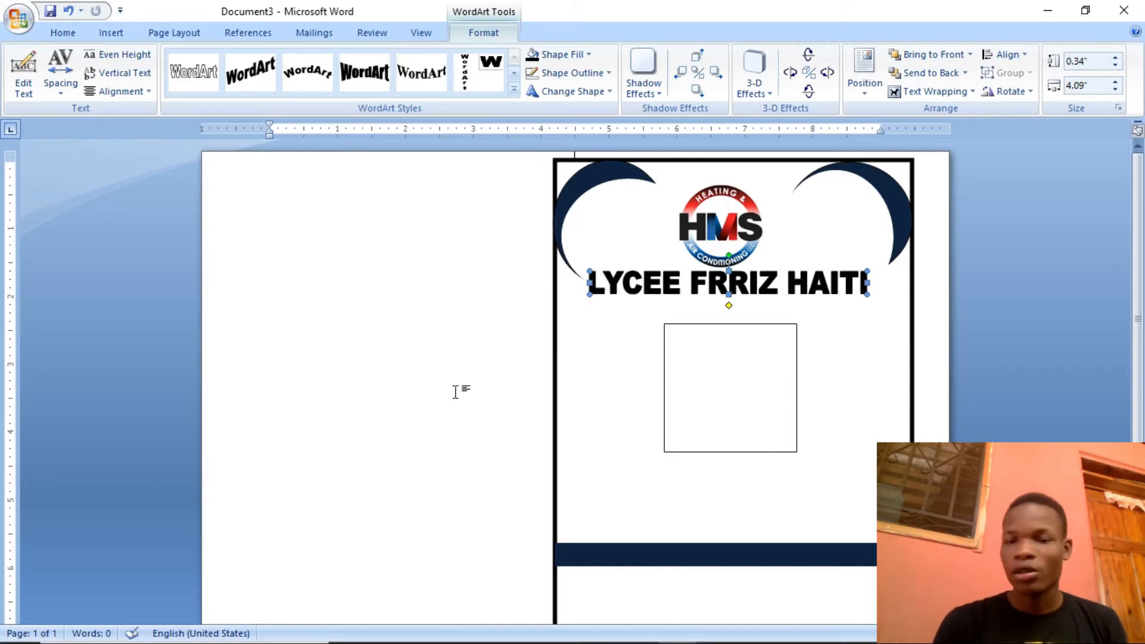
Draw a rectangle about 1.59" high by 3.56" wide in the blank page area beside the card
left_click(114, 33)
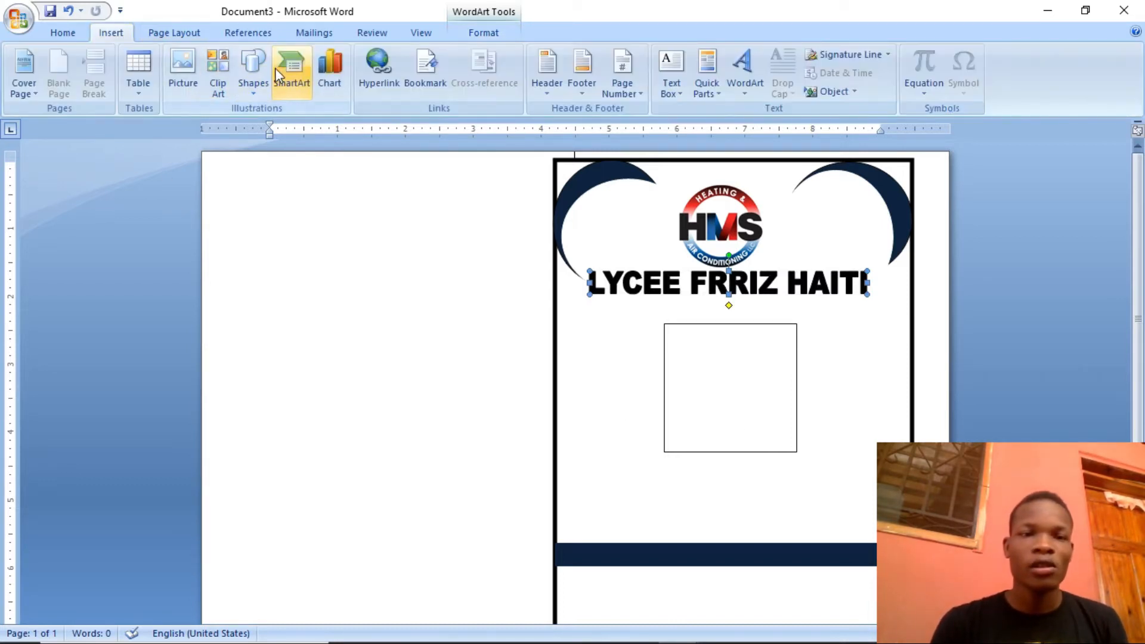
left_click(255, 72)
left_click(296, 126)
mouse_move(286, 302)
left_mouse_down()
mouse_move(463, 419)
mouse_move(525, 409)
left_mouse_up()
left_click_drag(399, 360, 374, 340)
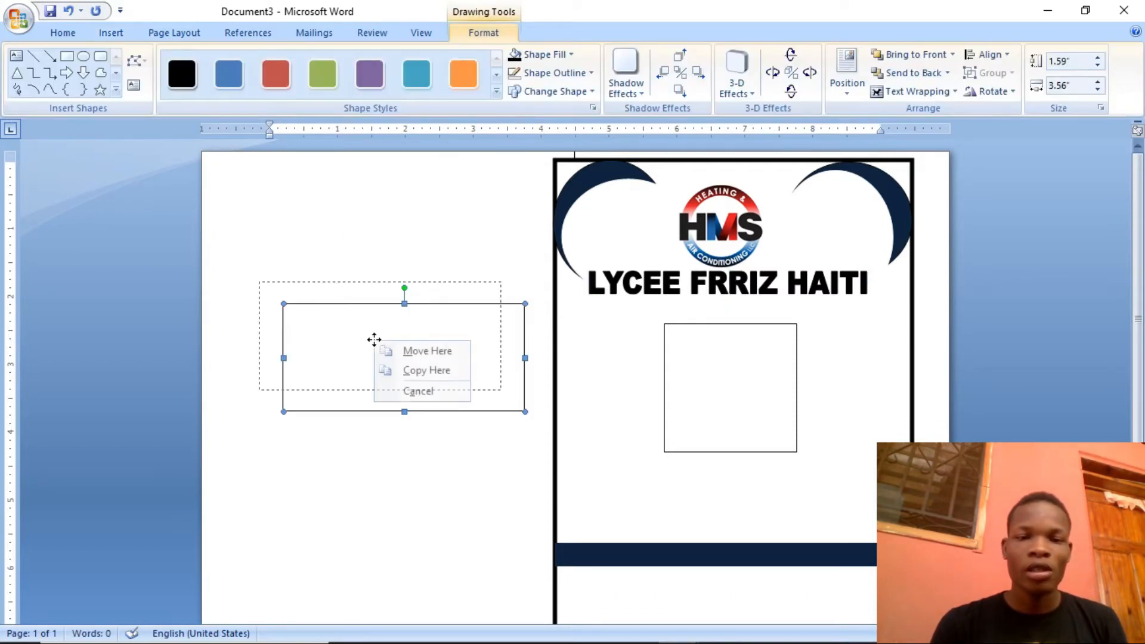
left_click(401, 328)
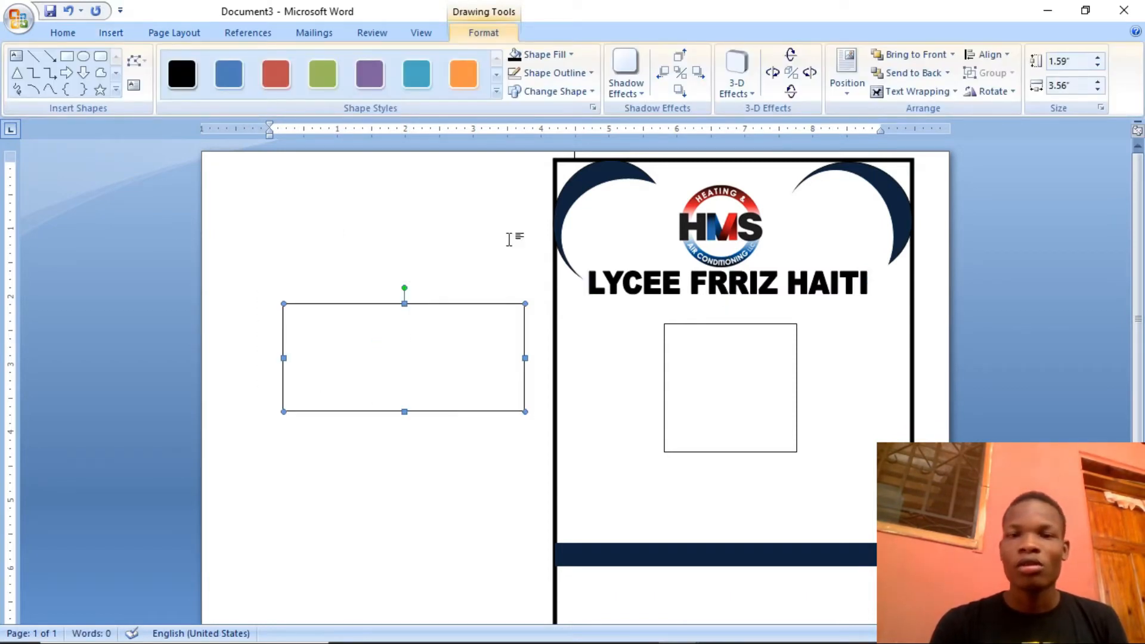
Add the text "CARNET SCOLAIRE" inside the rectangle beside the card
right_click(486, 333)
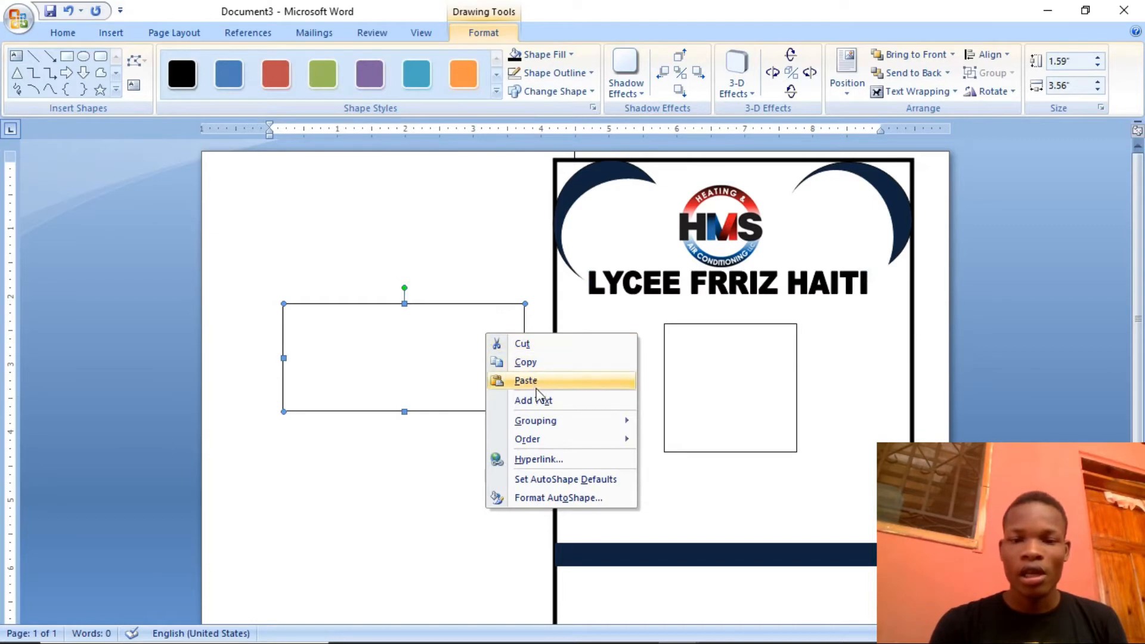
left_click(539, 401)
left_click(540, 401)
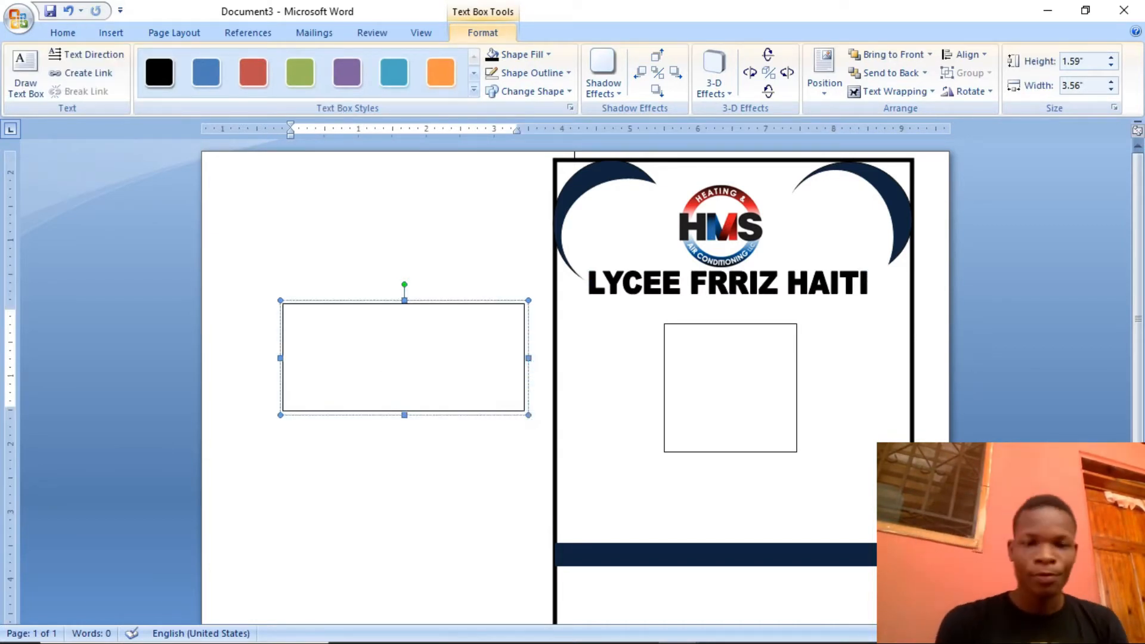
type("CAR")
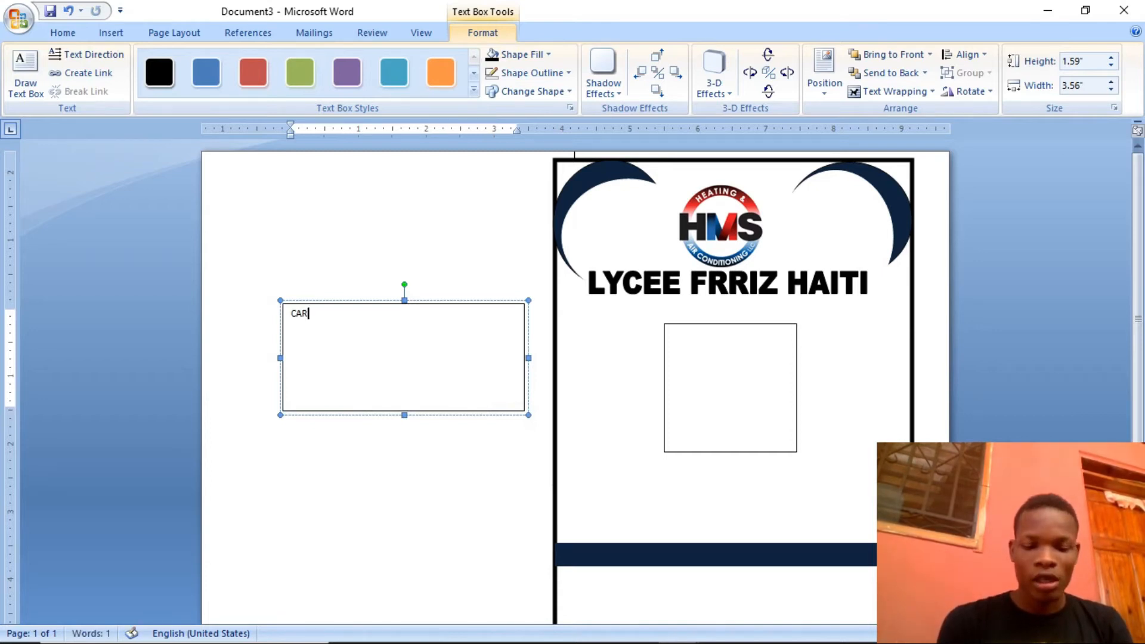
type("NET S")
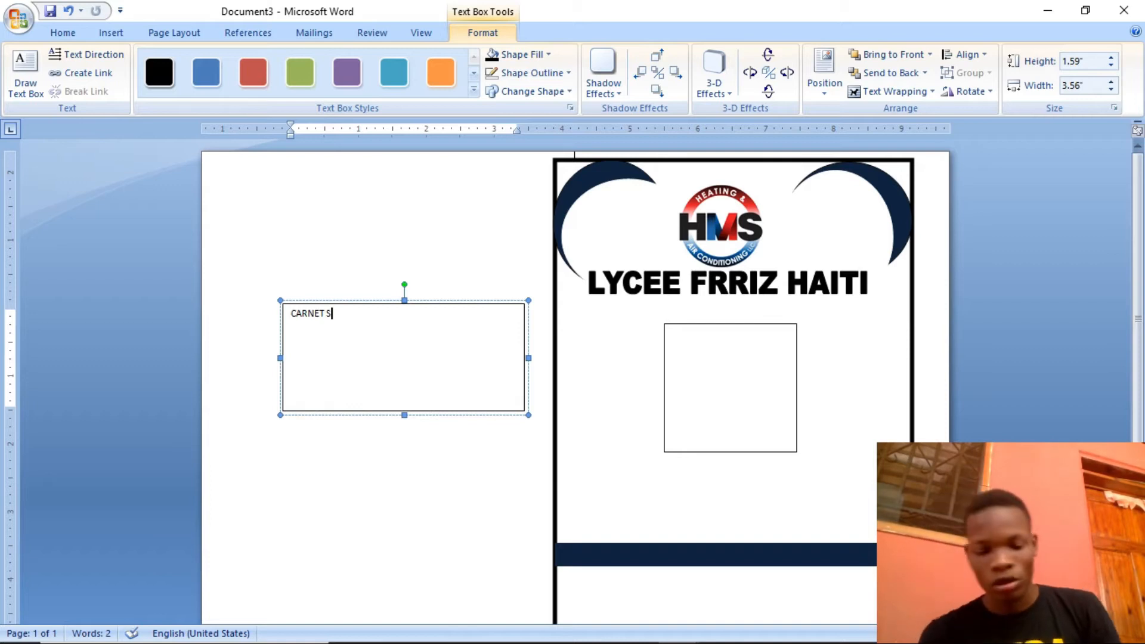
type("COLAIRE")
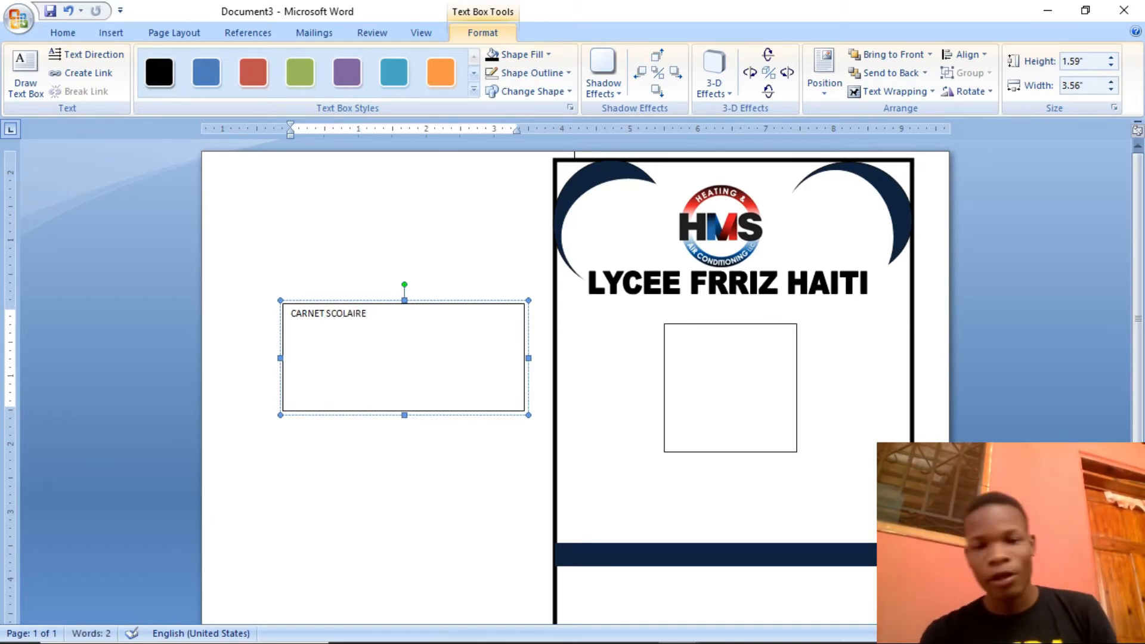
Enlarge the "CARNET SCOLAIRE" text to 80 pt
key("ctrl+a")
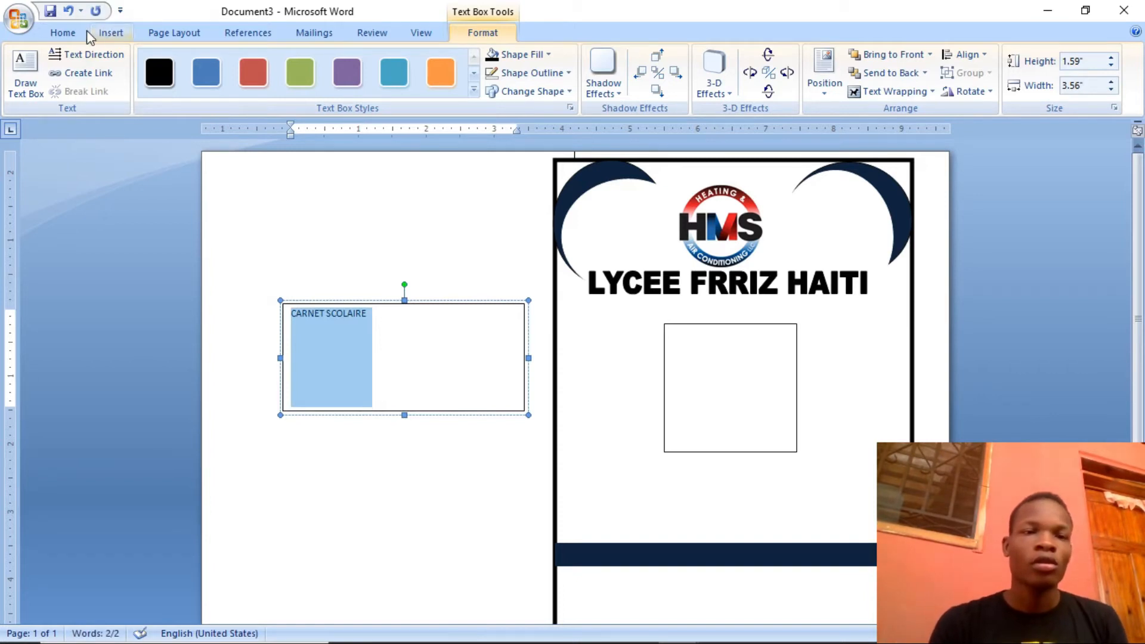
left_click(69, 36)
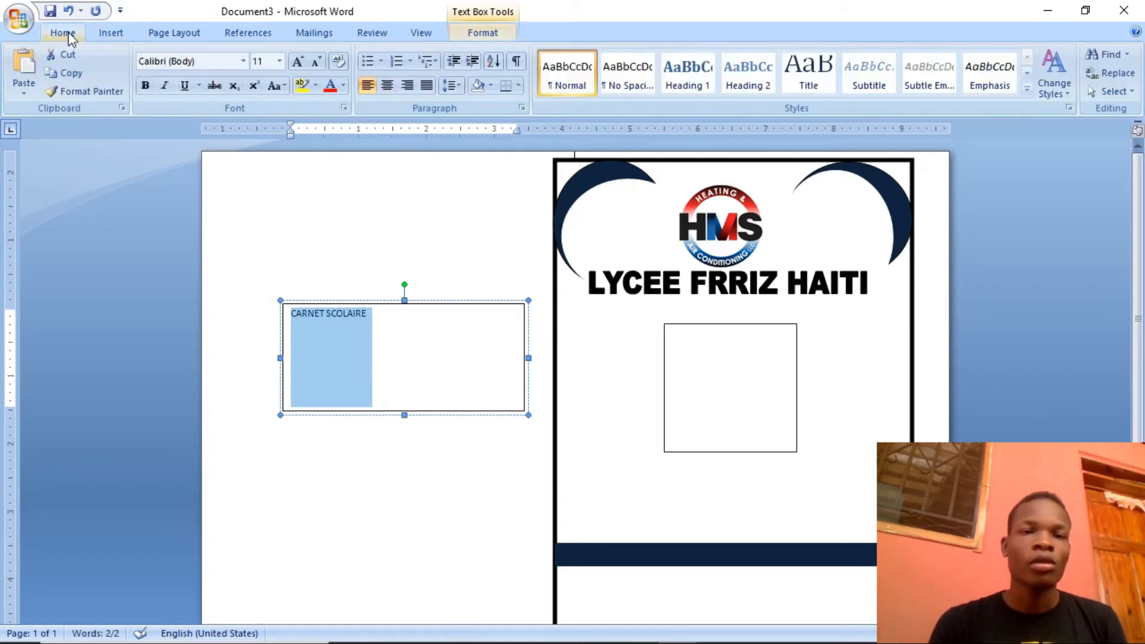
left_click(300, 66)
left_click(303, 69)
left_click(303, 70)
left_click(303, 69)
left_click(303, 69)
left_click(303, 69)
left_click(303, 69)
left_click(303, 69)
left_click(303, 69)
left_click(303, 69)
left_click(303, 69)
left_click(303, 69)
left_click(303, 69)
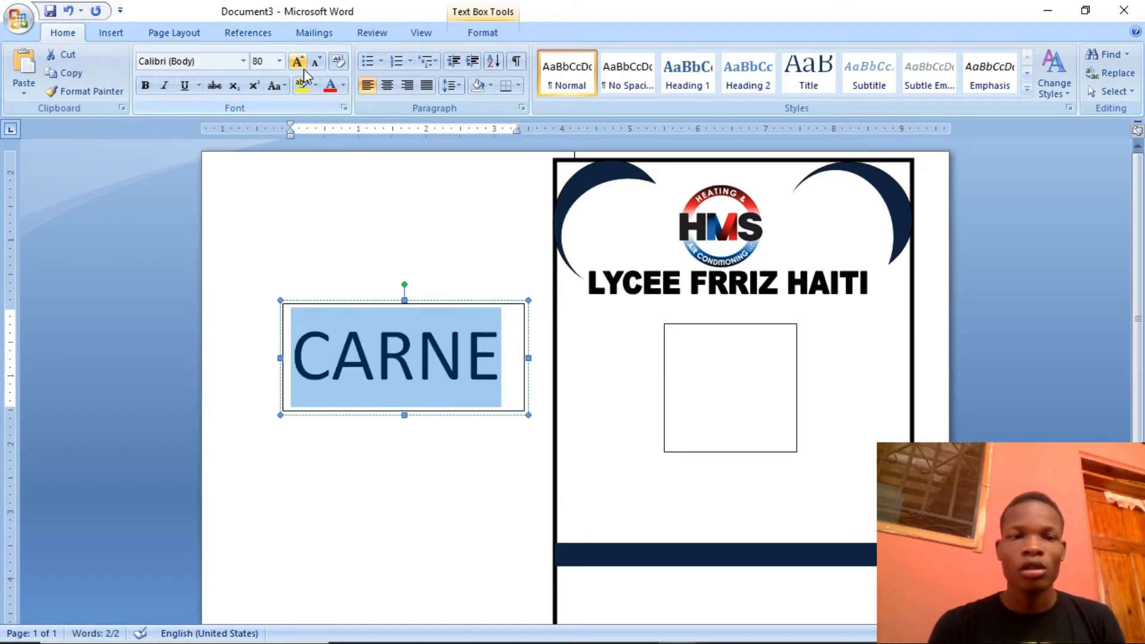
Widen the text box until "CARNET SCOLAIRE" fits on one line and reduce the text to 36 pt
left_click_drag(528, 360, 822, 365)
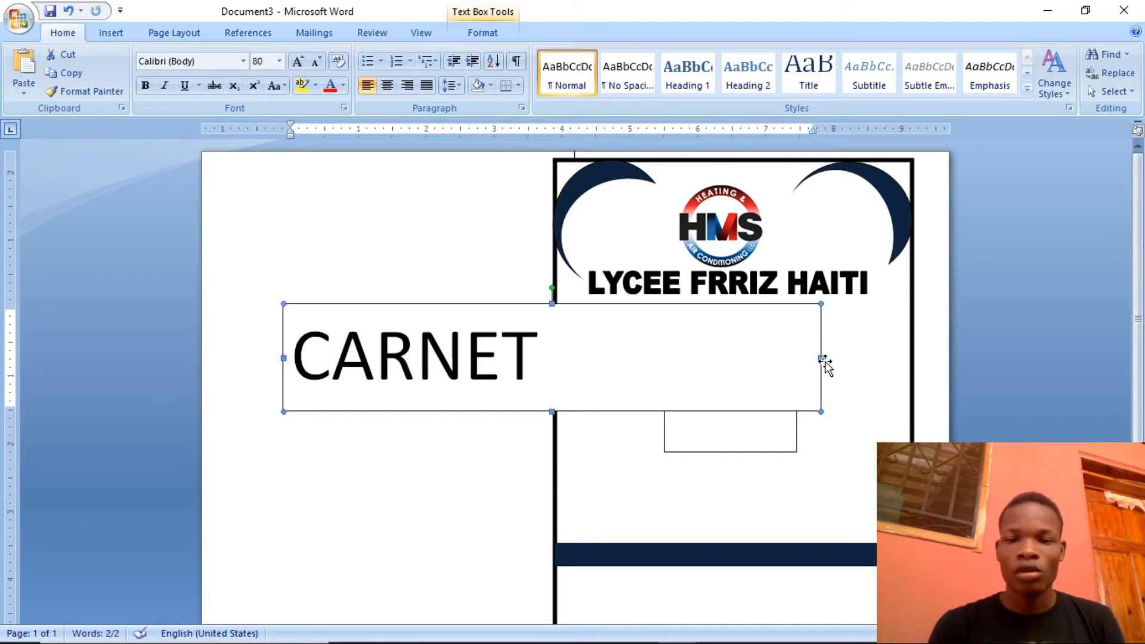
left_click_drag(821, 358, 1025, 366)
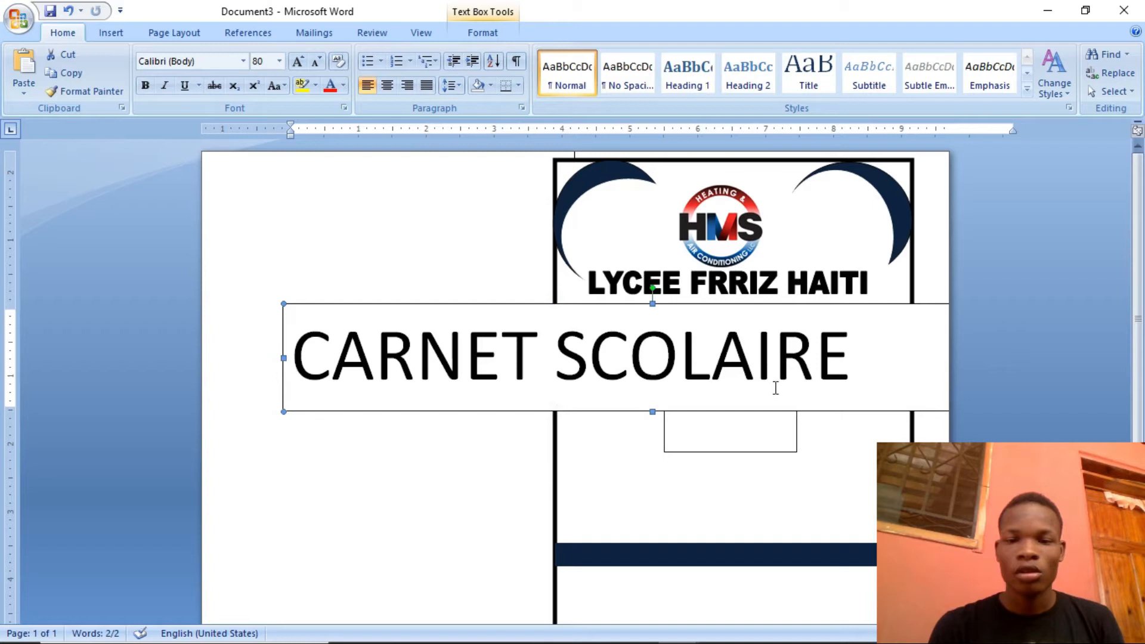
triple_click(793, 357)
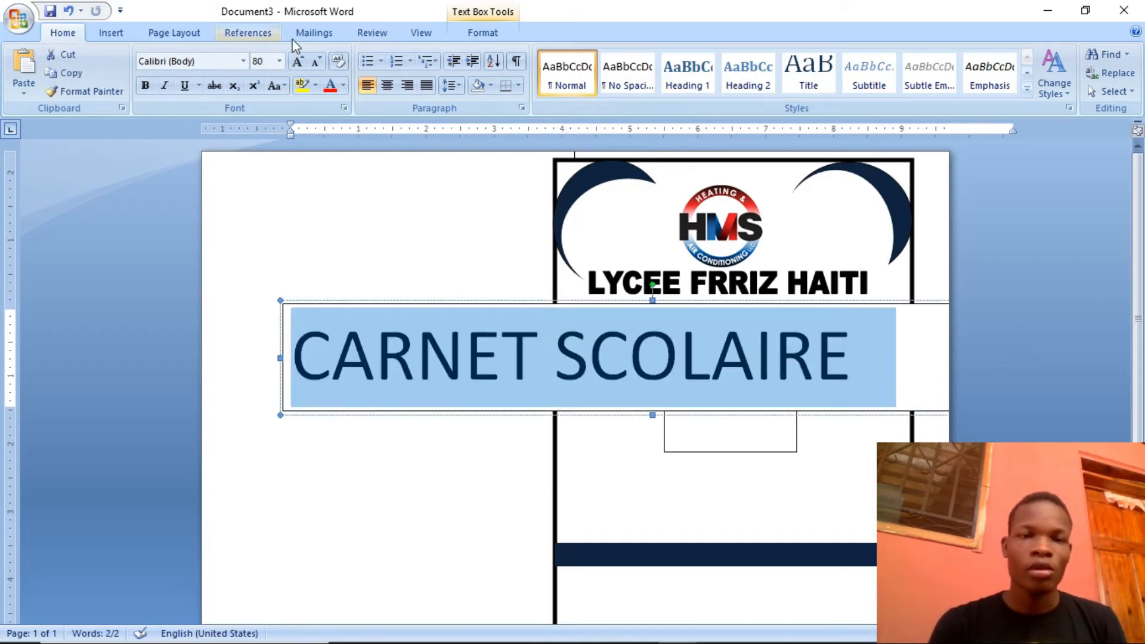
left_click(317, 62)
left_click(317, 61)
left_click(317, 62)
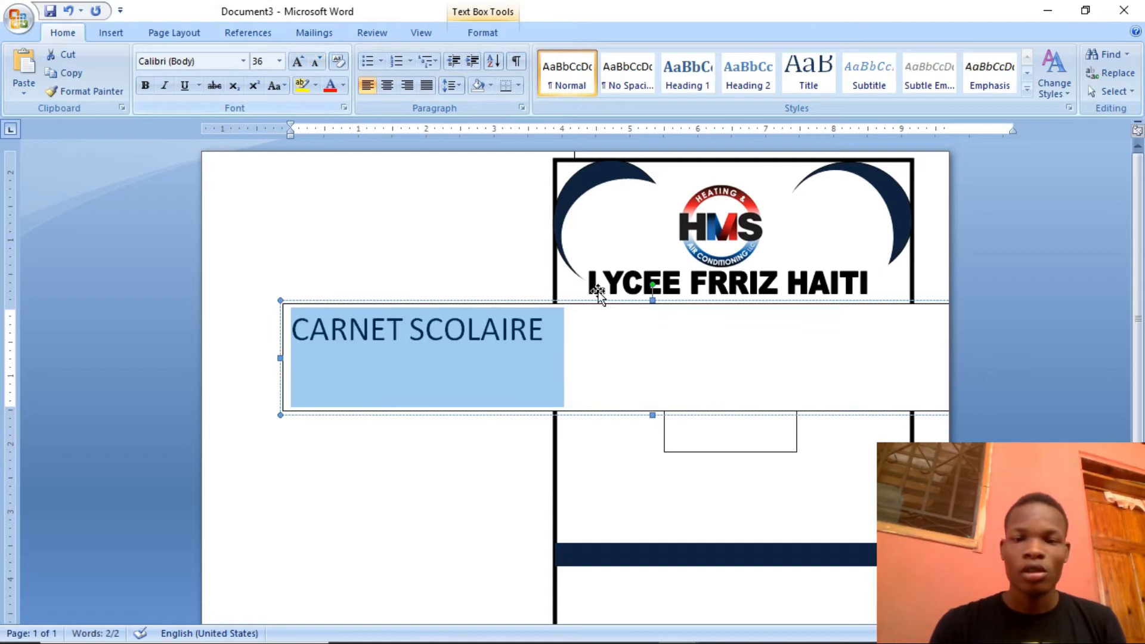
Move the "CARNET SCOLAIRE" text box onto the card below the square frame and narrow it to about 4" wide
left_click_drag(518, 353, 411, 352)
left_click_drag(281, 356, 652, 358)
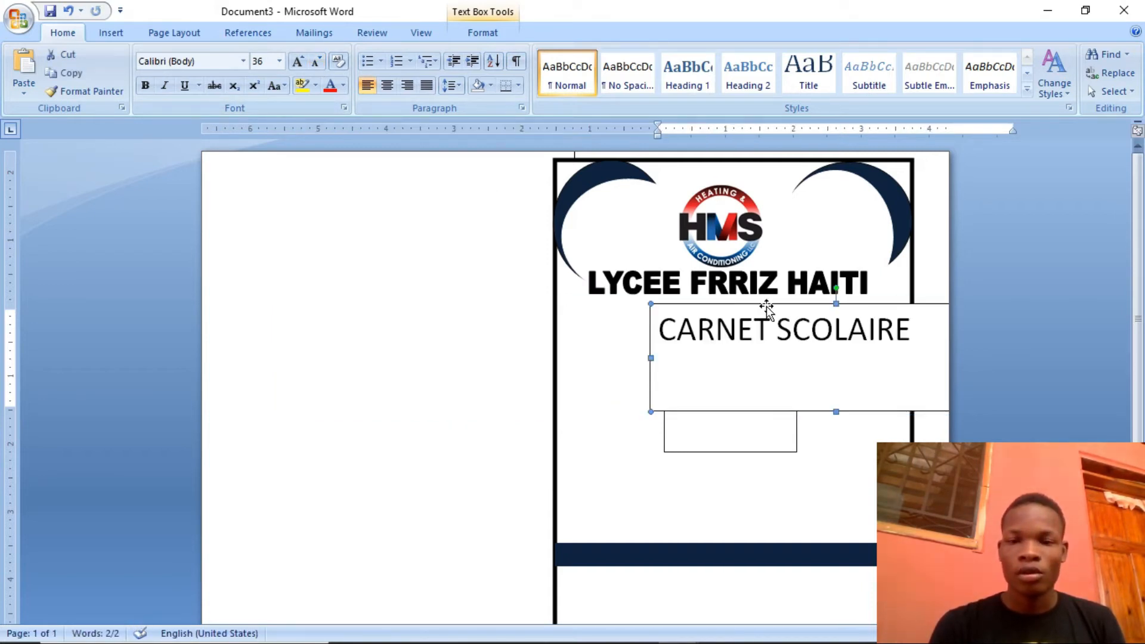
left_click_drag(769, 303, 717, 461)
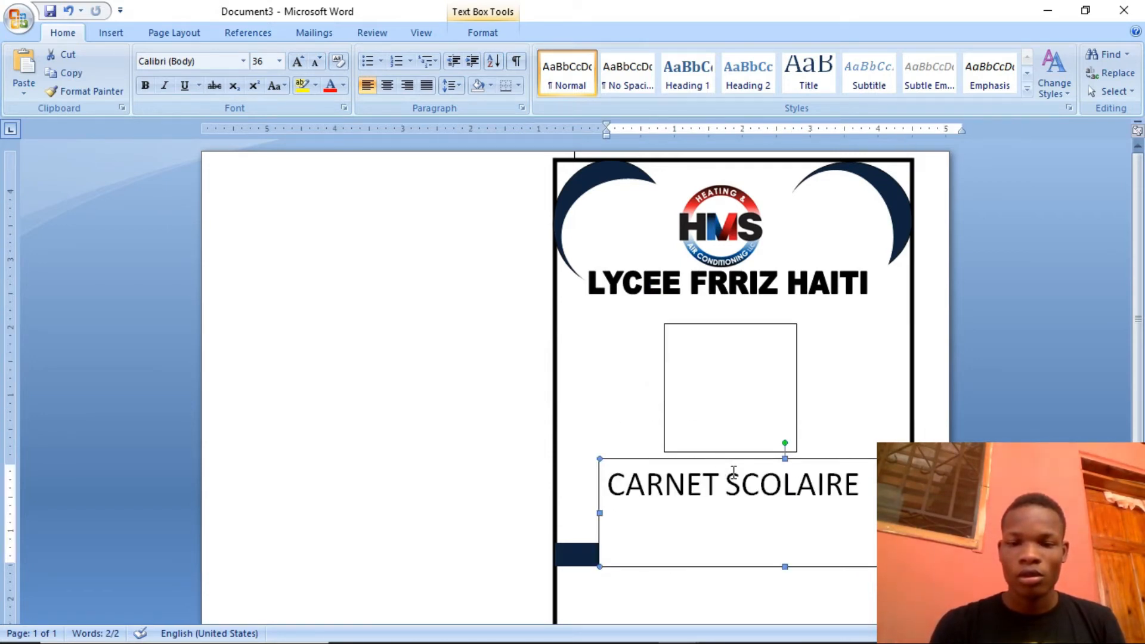
left_click(597, 512)
left_click_drag(597, 514, 868, 513)
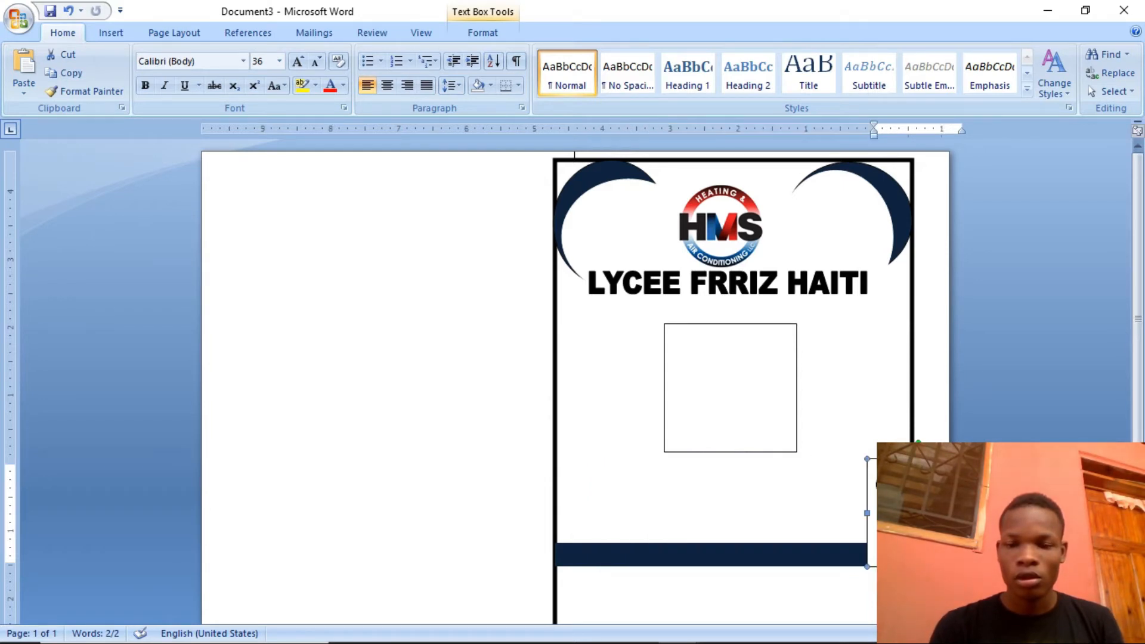
left_click_drag(661, 472, 674, 462)
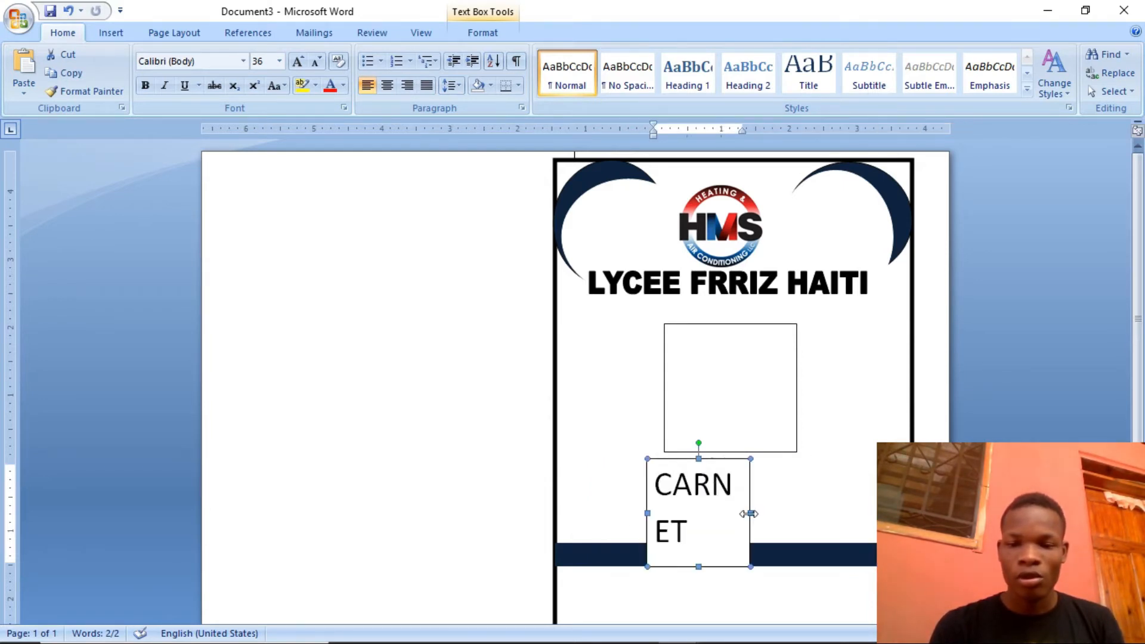
left_click_drag(751, 512, 920, 513)
left_click_drag(761, 462, 699, 460)
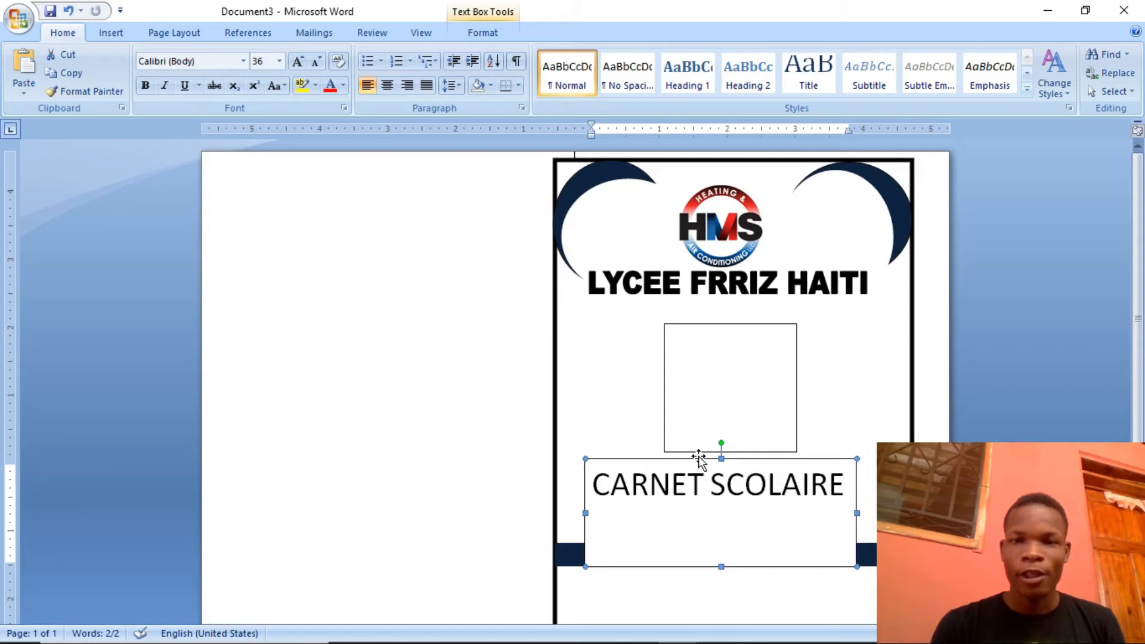
Remove the fill and the outline from the "CARNET SCOLAIRE" text box
left_click(481, 33)
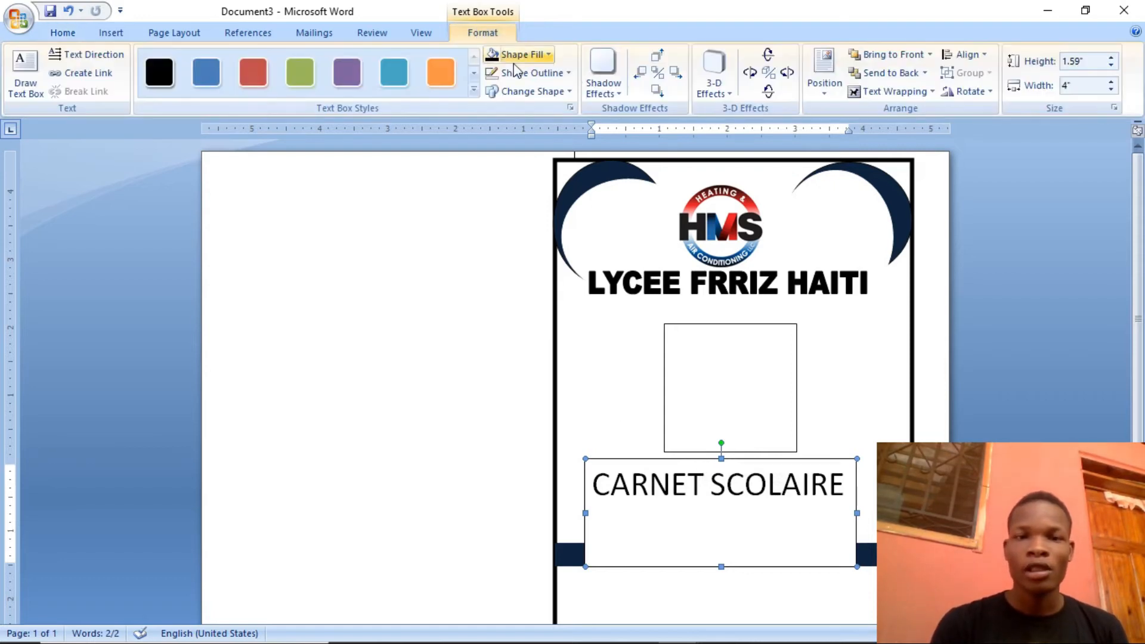
left_click(530, 54)
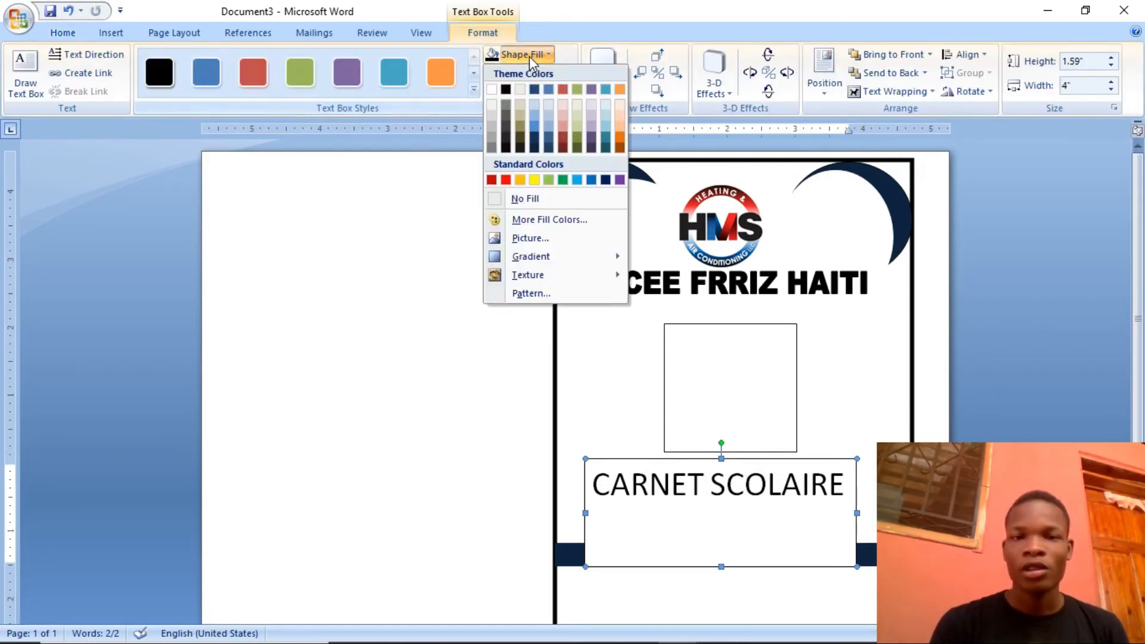
left_click(505, 203)
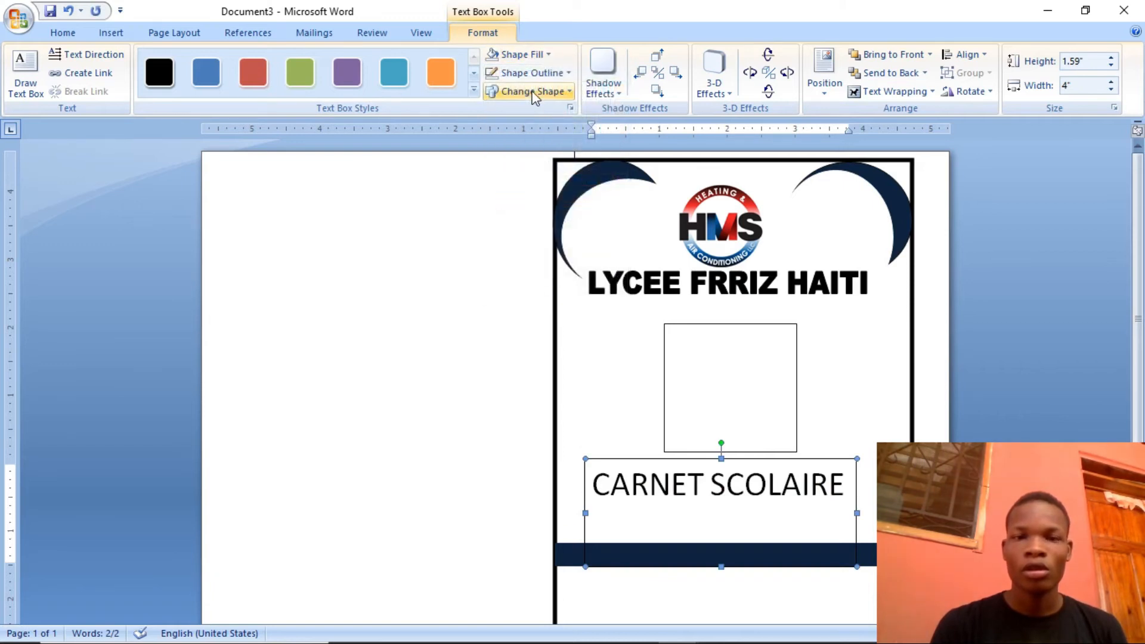
left_click(526, 56)
left_click(529, 56)
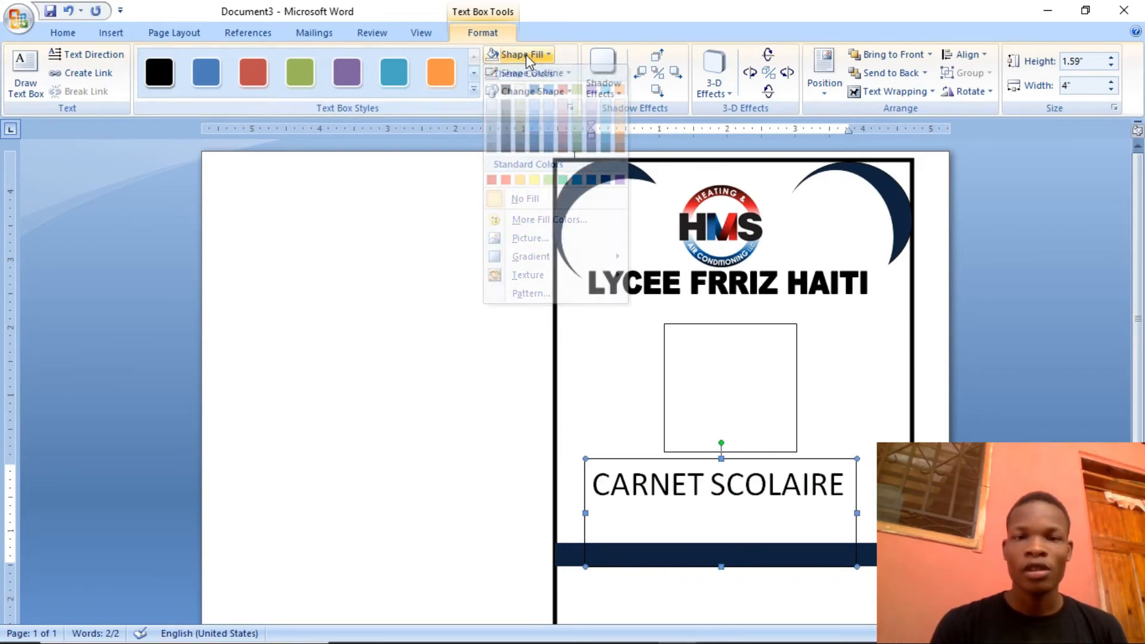
left_click(528, 72)
left_click(515, 219)
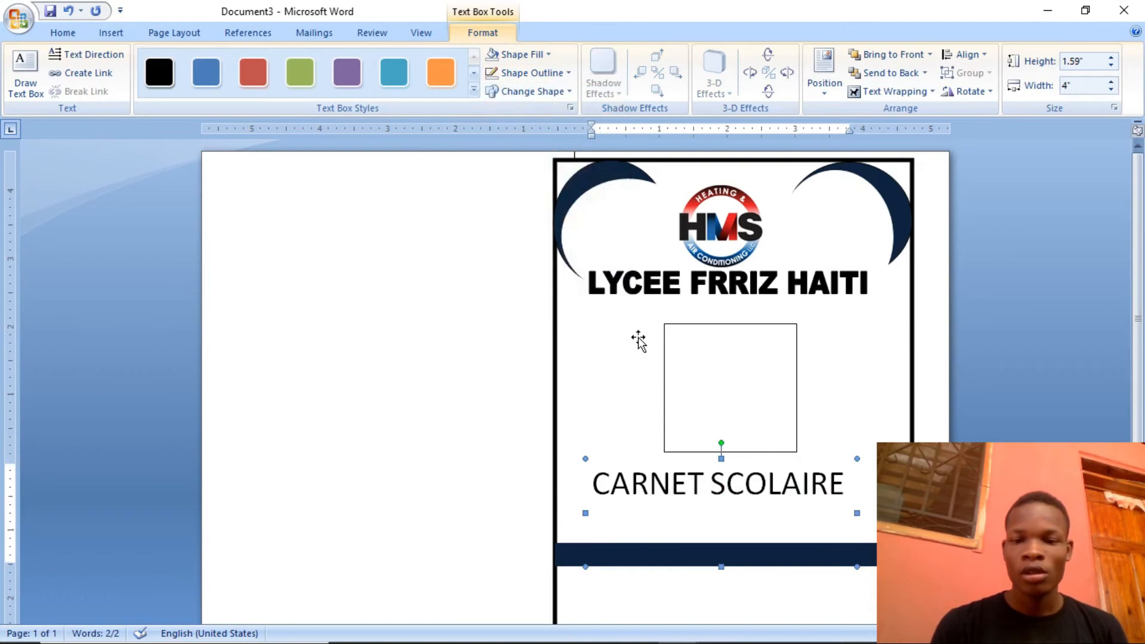
Center the "CARNET SCOLAIRE" text between the square frame and the navy band, and deselect it
left_click(644, 486)
mouse_move(631, 453)
left_mouse_down()
mouse_move(650, 477)
mouse_move(639, 474)
left_mouse_up()
left_click(650, 485)
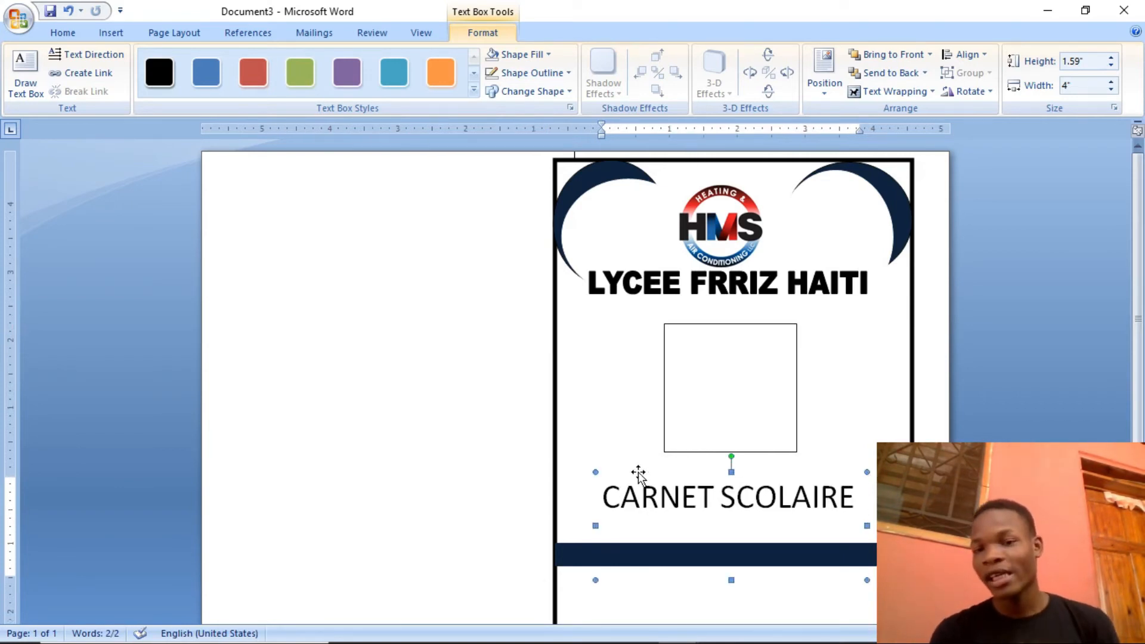
left_click(987, 396)
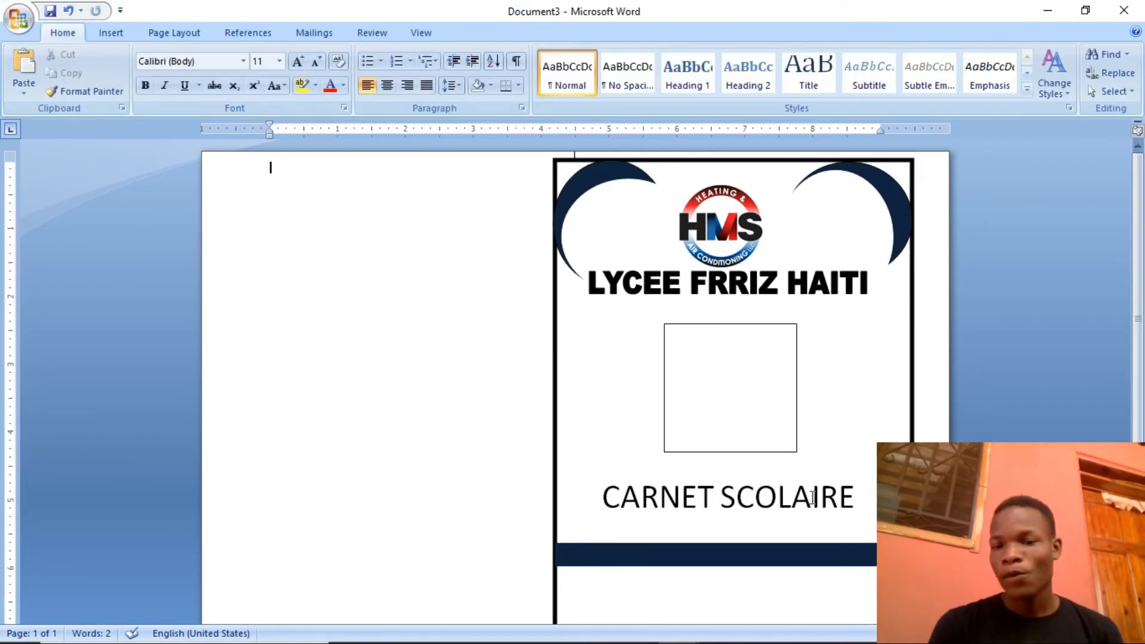
Draw a rectangle about 1.27" high by 3.69" wide in the blank page area beside the card
scroll(1132, 325, "down", 3)
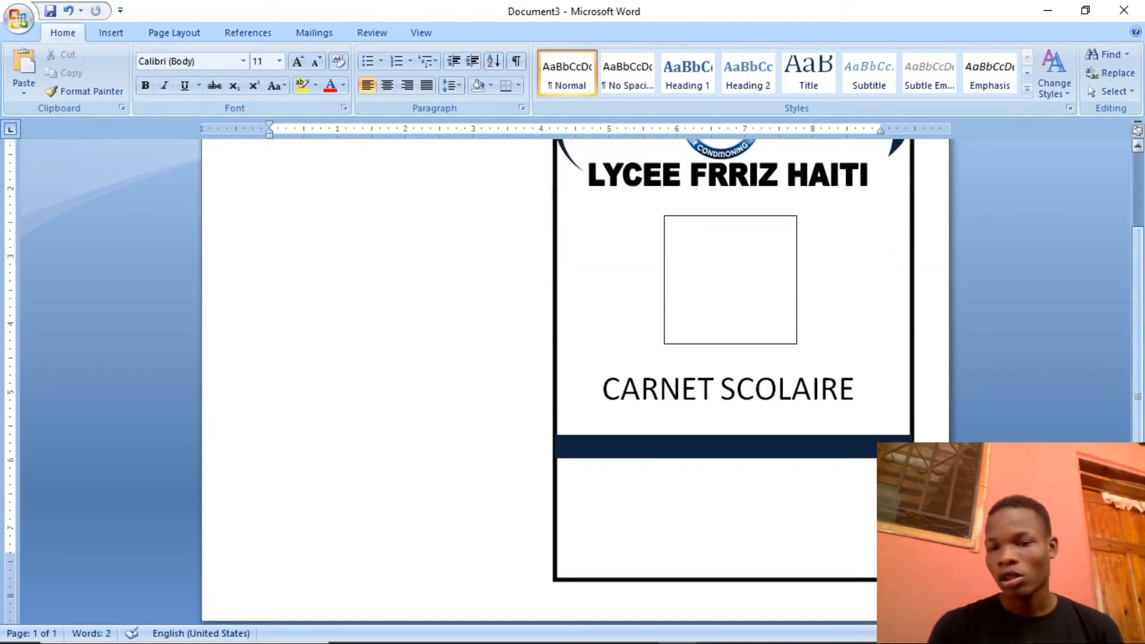
left_click(626, 491)
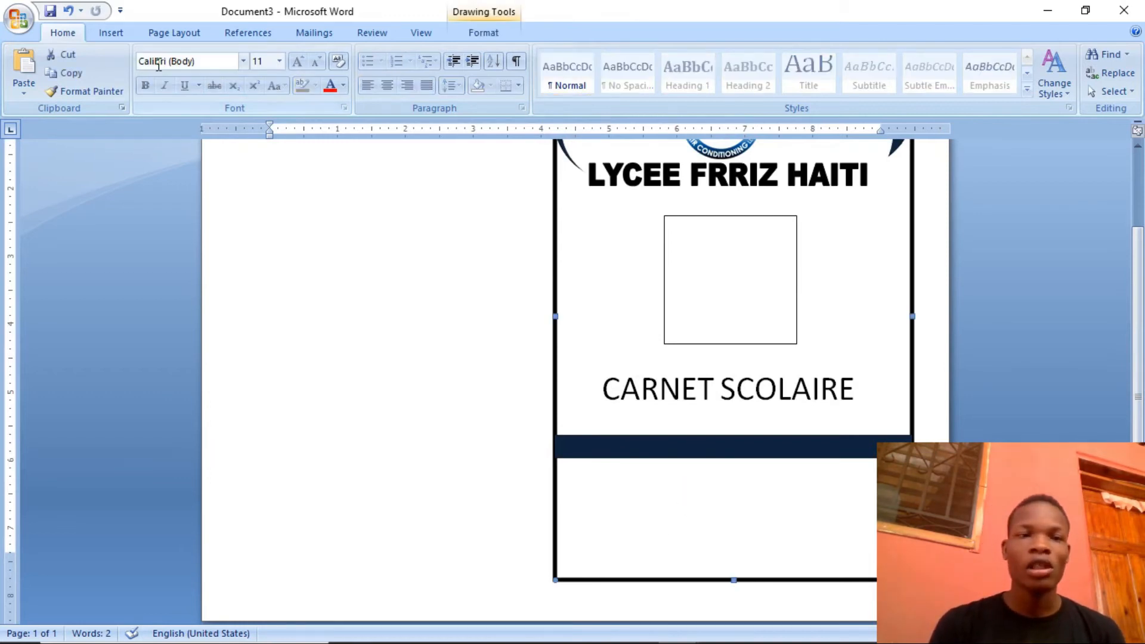
left_click(111, 37)
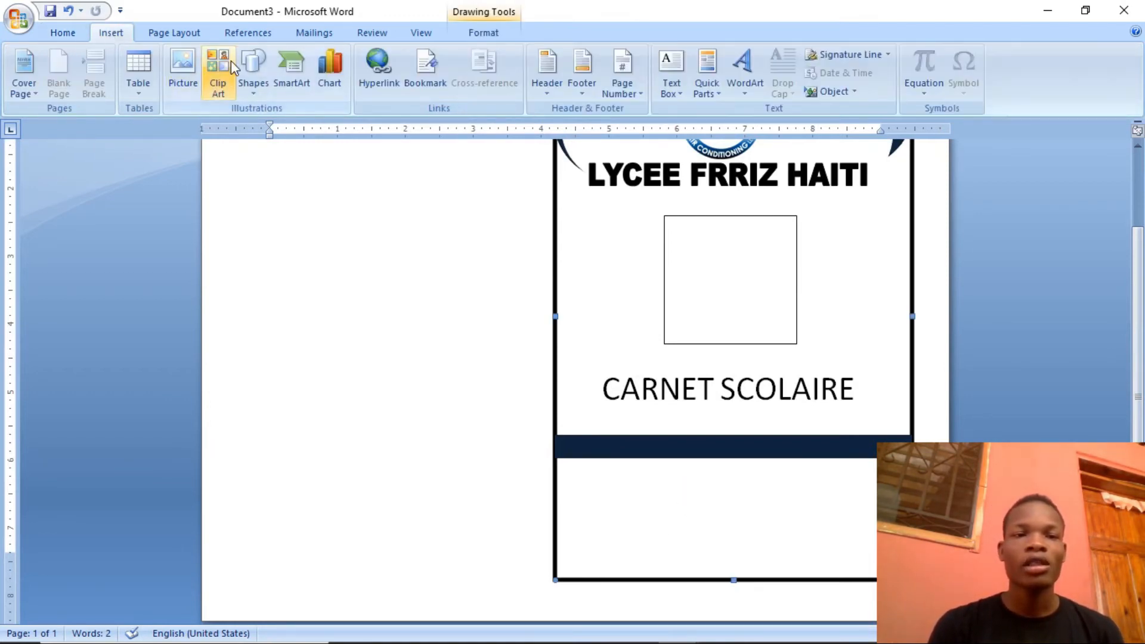
left_click(253, 67)
left_click(296, 127)
mouse_move(279, 306)
left_mouse_down()
mouse_move(516, 402)
mouse_move(529, 393)
left_mouse_up()
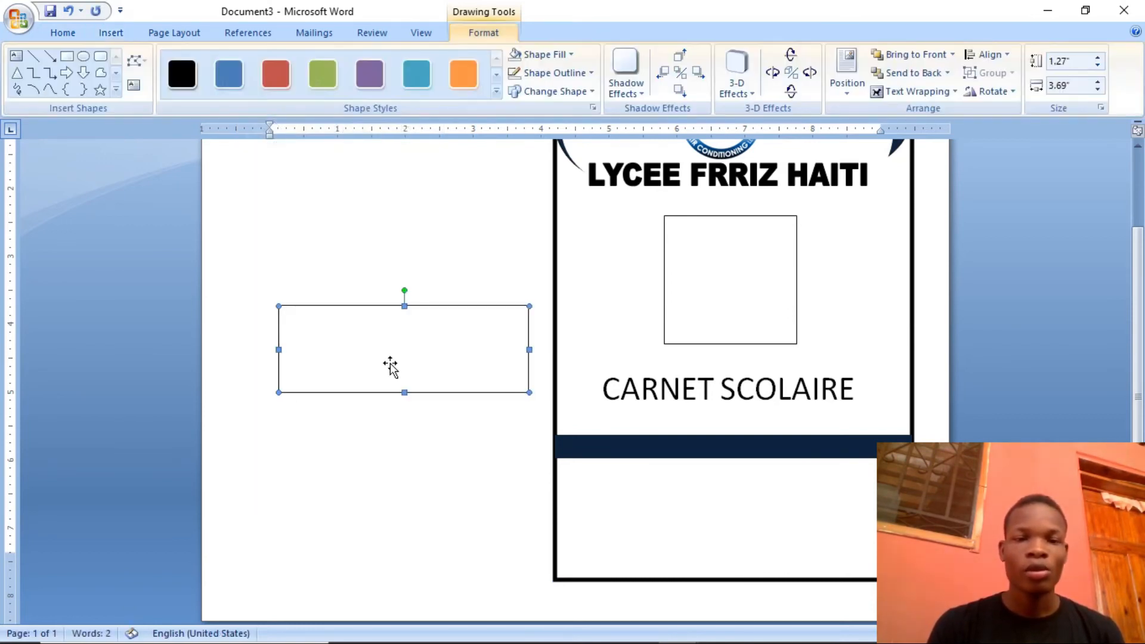
Add the labels "Nom:", "Prenom:" and "Classse:" on separate lines inside the new rectangle
right_click(353, 344)
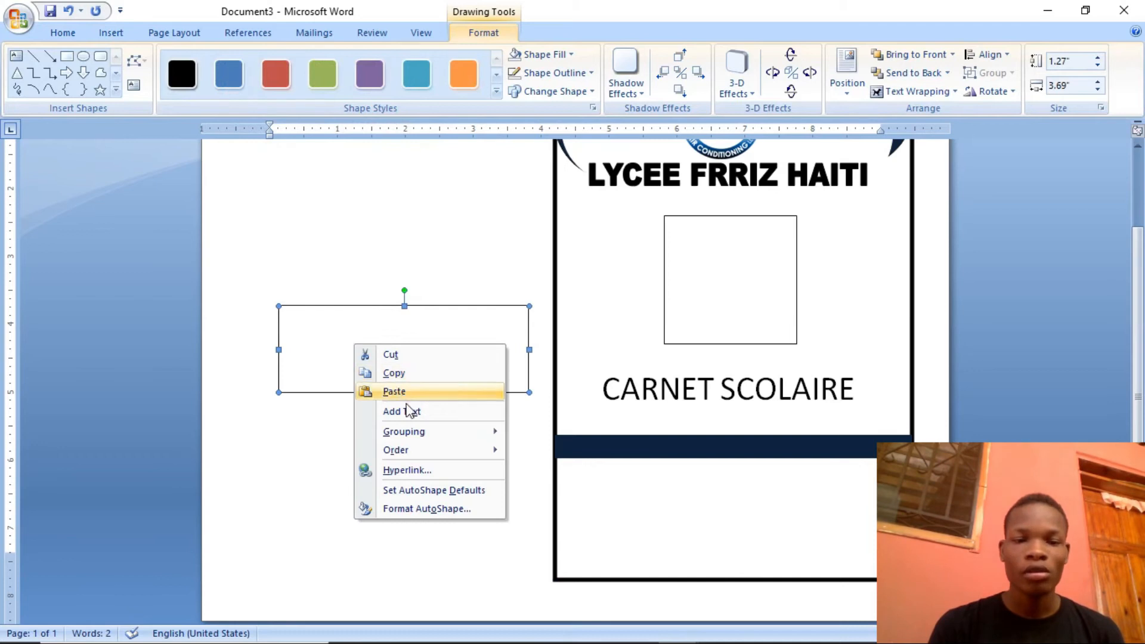
left_click(413, 415)
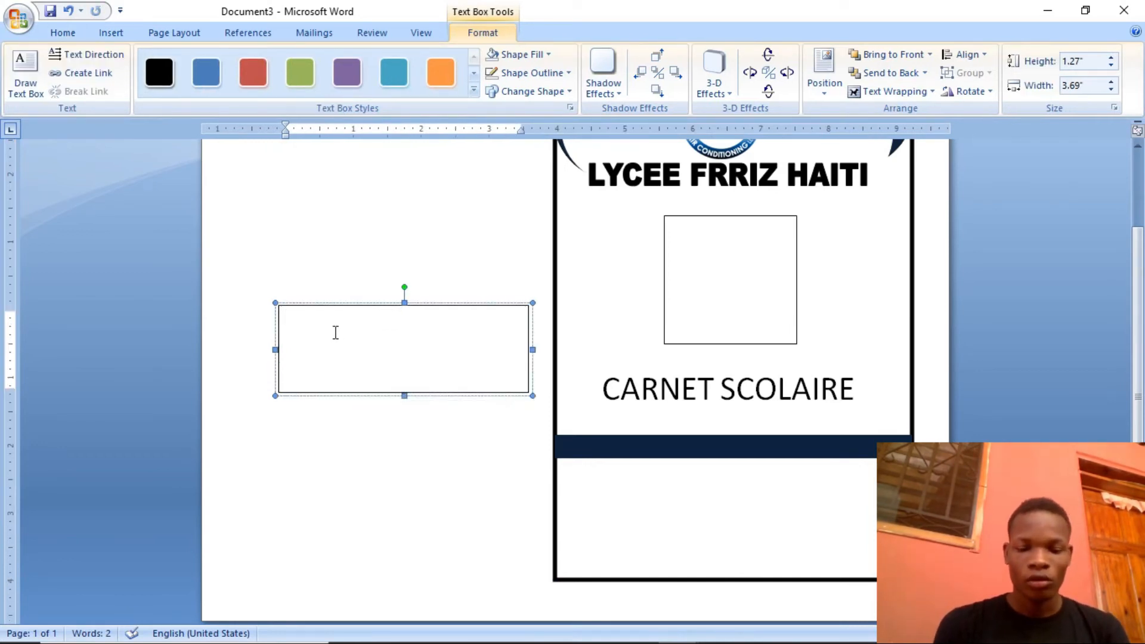
type("Nom ")
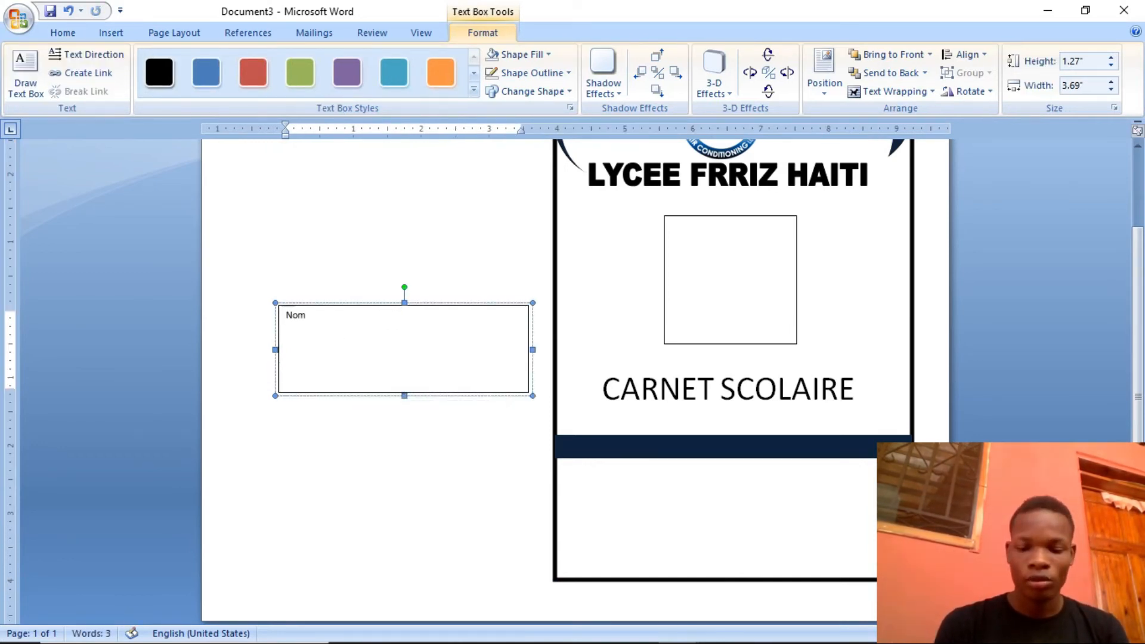
type(":  ")
type("Pre")
type("nom ")
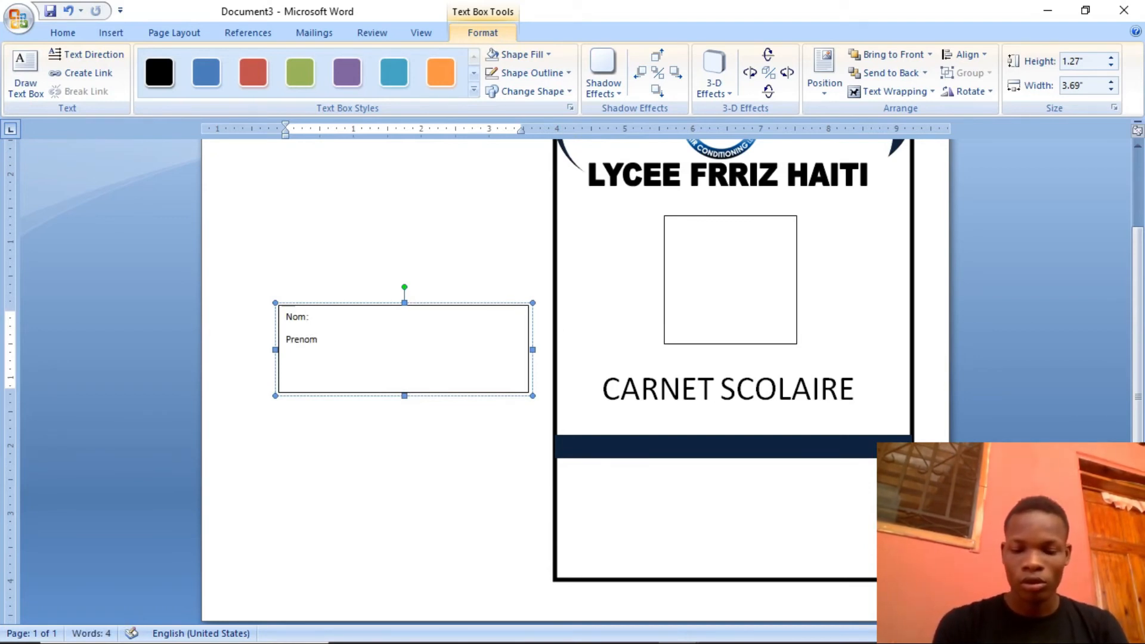
type(":")
key("Return")
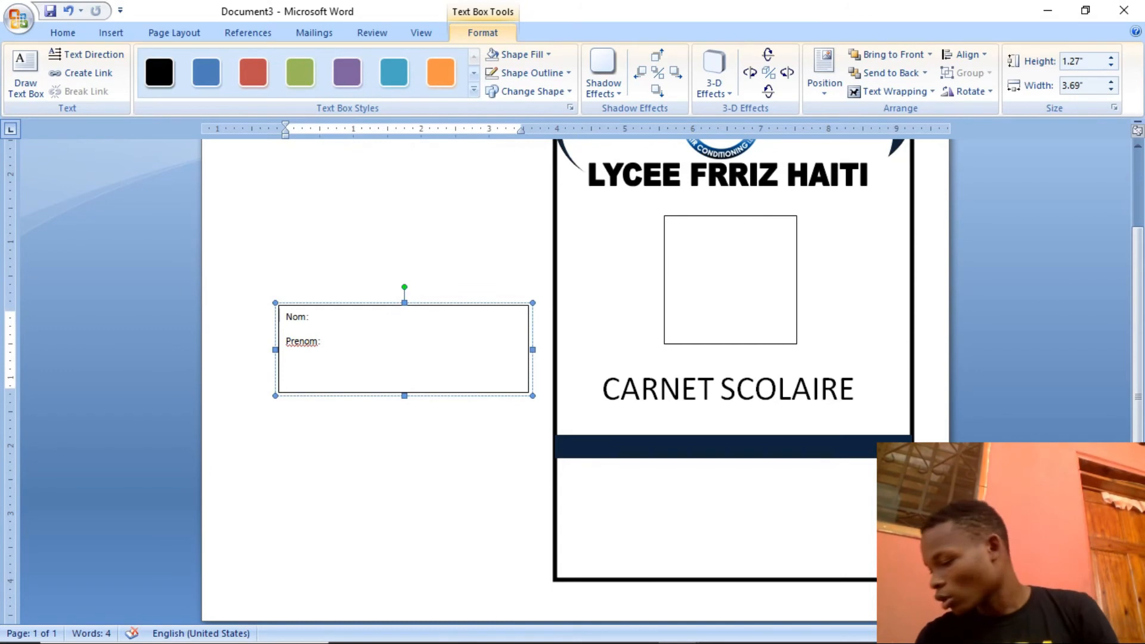
type("Clas")
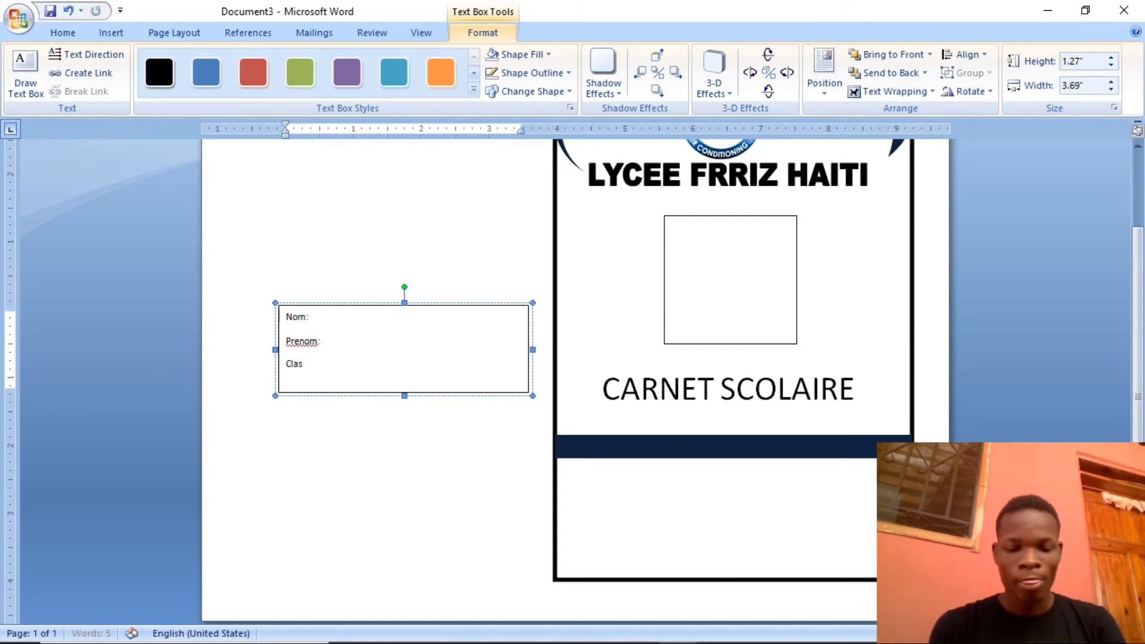
type("sse:")
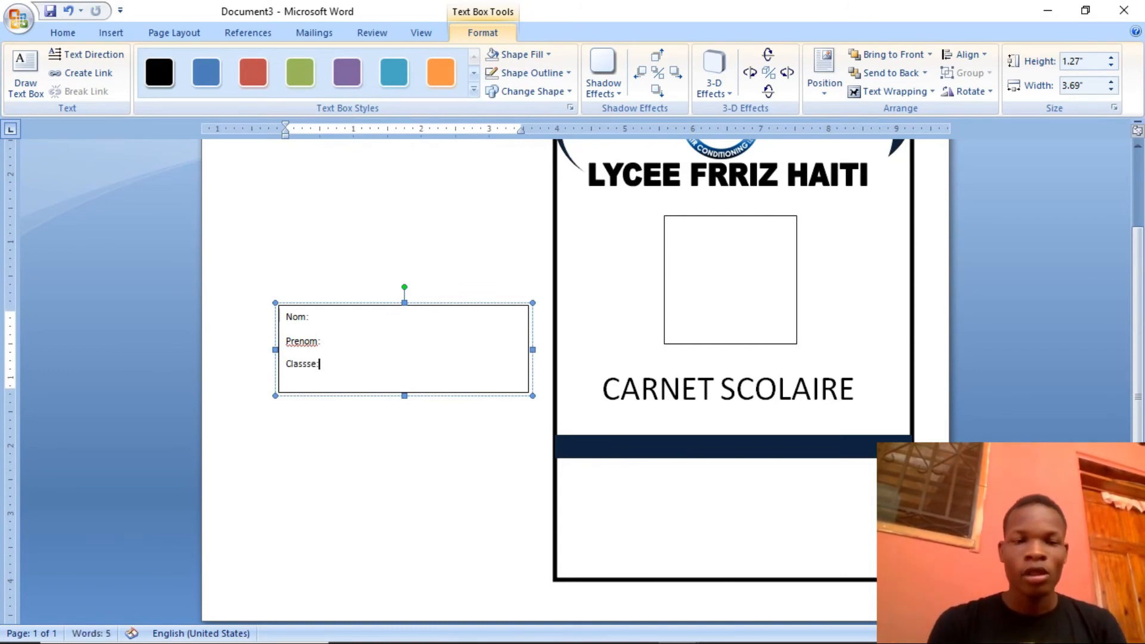
Format the "Nom:", "Prenom:" and "Classse:" labels in Times New Roman at size 16, and deselect the text
left_click_drag(328, 365, 285, 315)
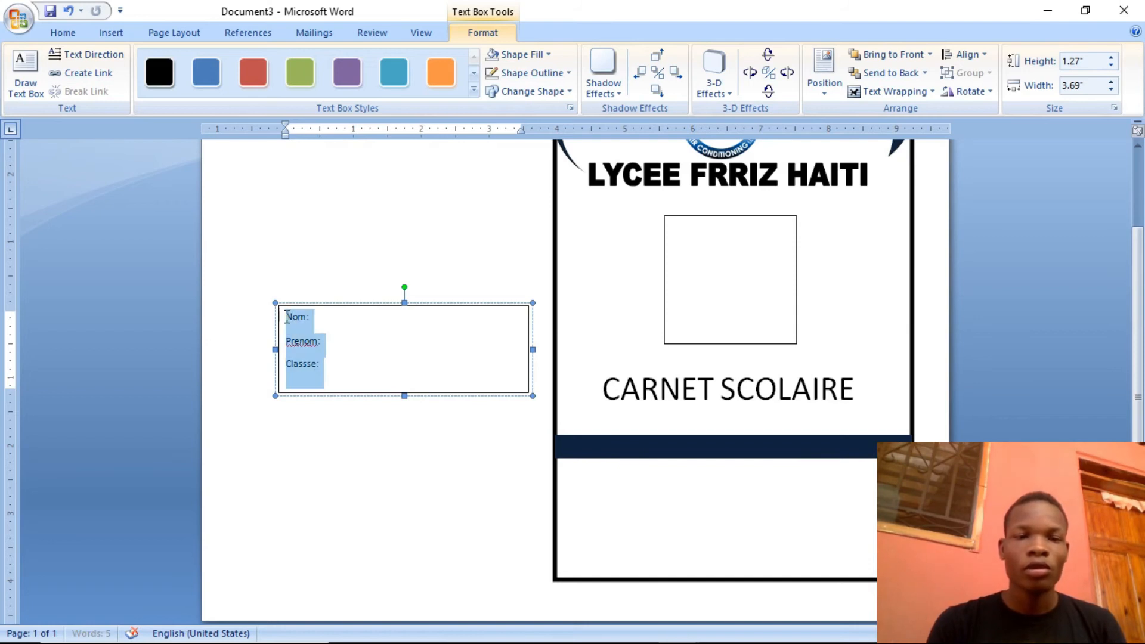
left_click(76, 37)
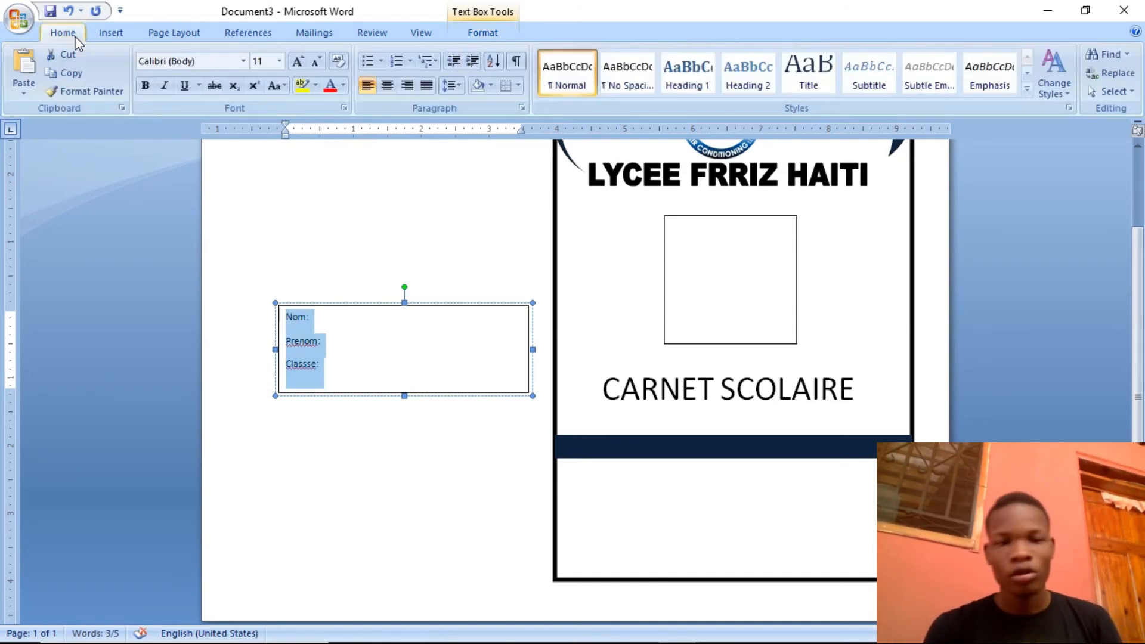
left_click(195, 61)
type("Times New Roman")
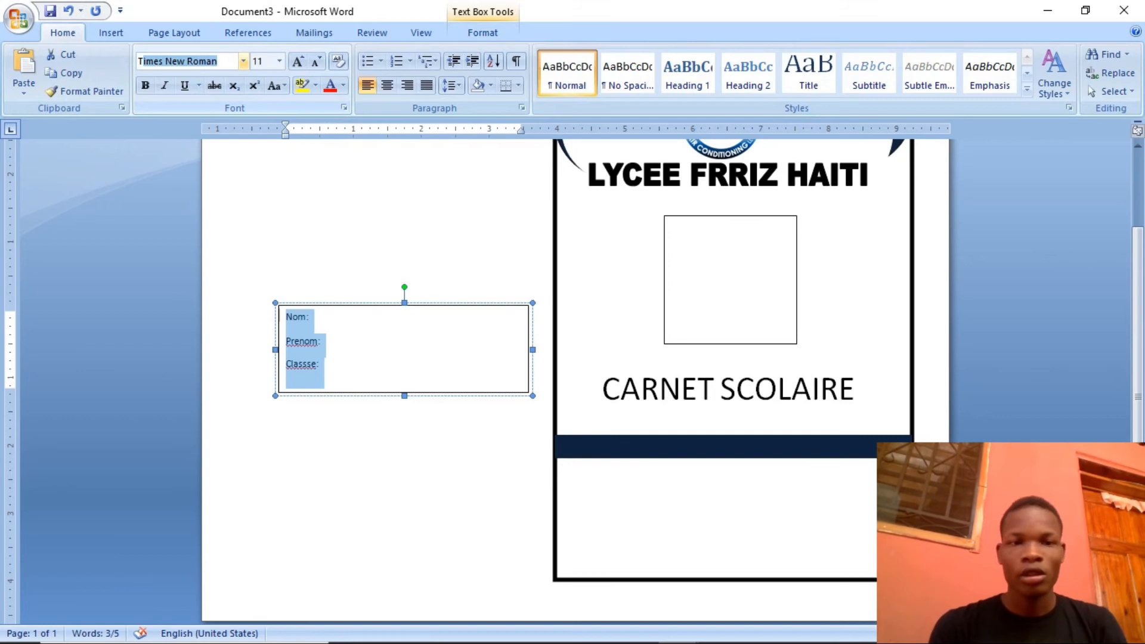
key("Return")
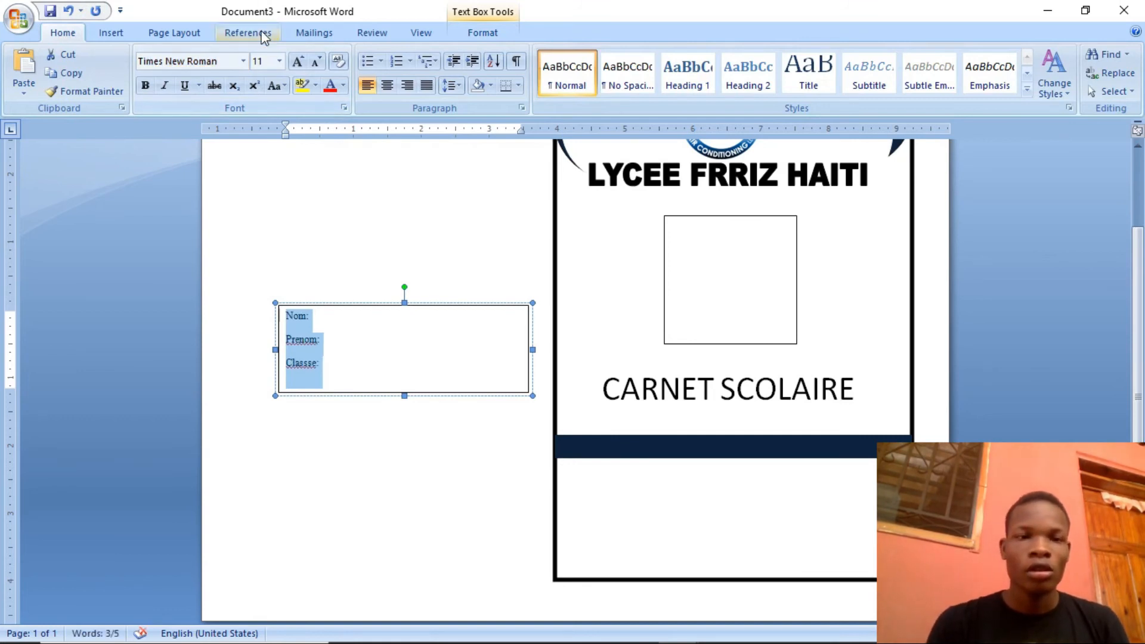
left_click(297, 63)
left_click(297, 62)
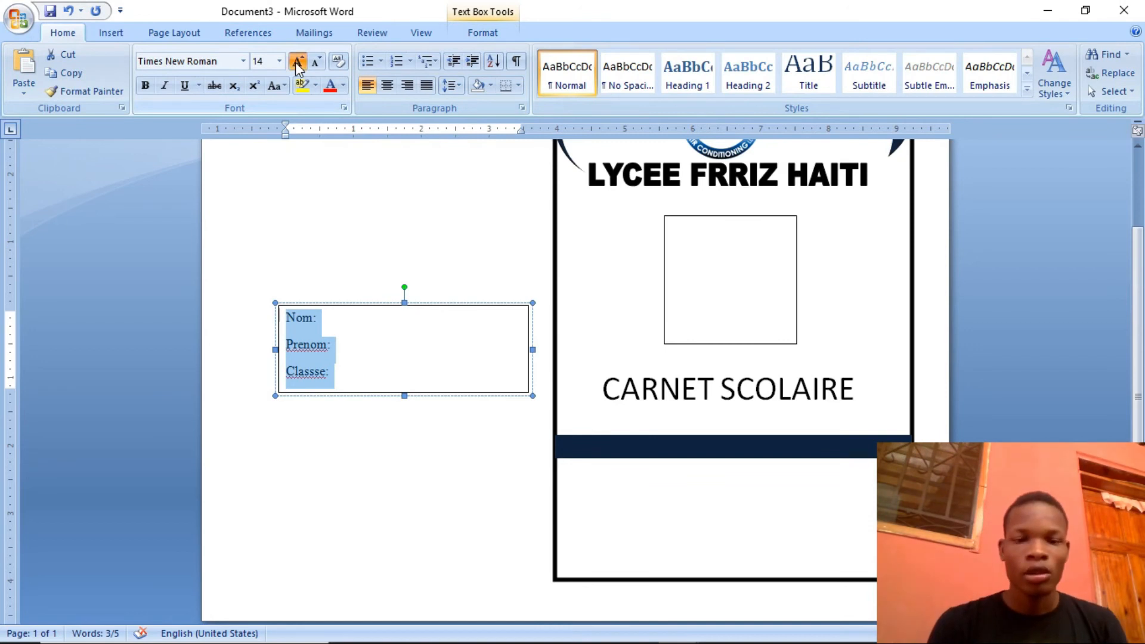
left_click(297, 62)
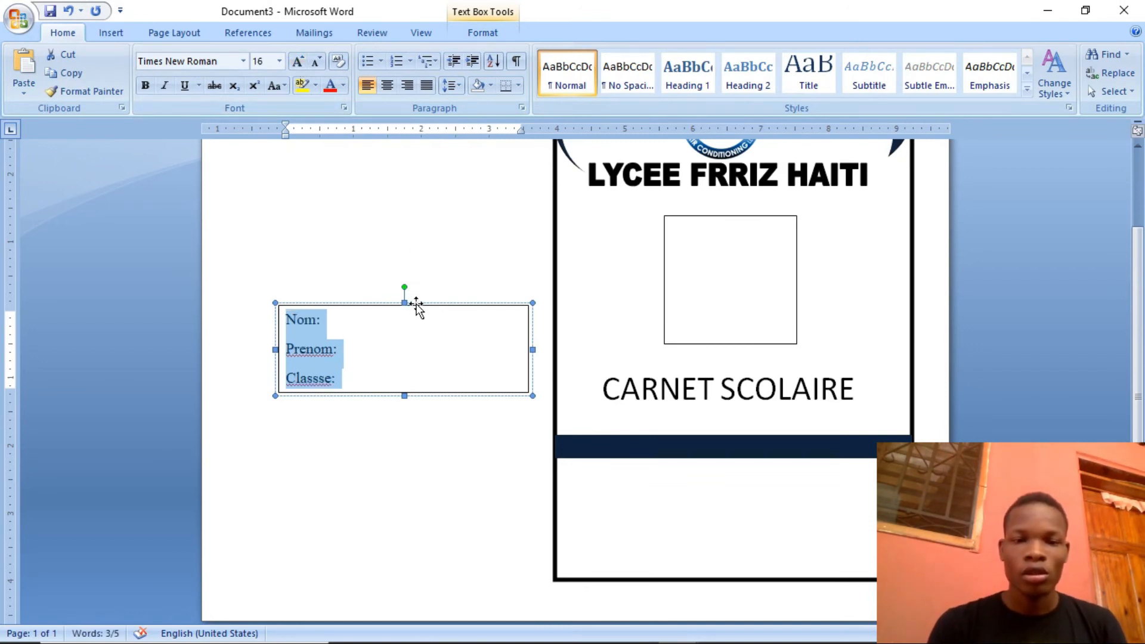
left_click(325, 323)
Draw a straight horizontal line about 3" long from the "Nom:" label to the rectangle's right edge
left_click(118, 34)
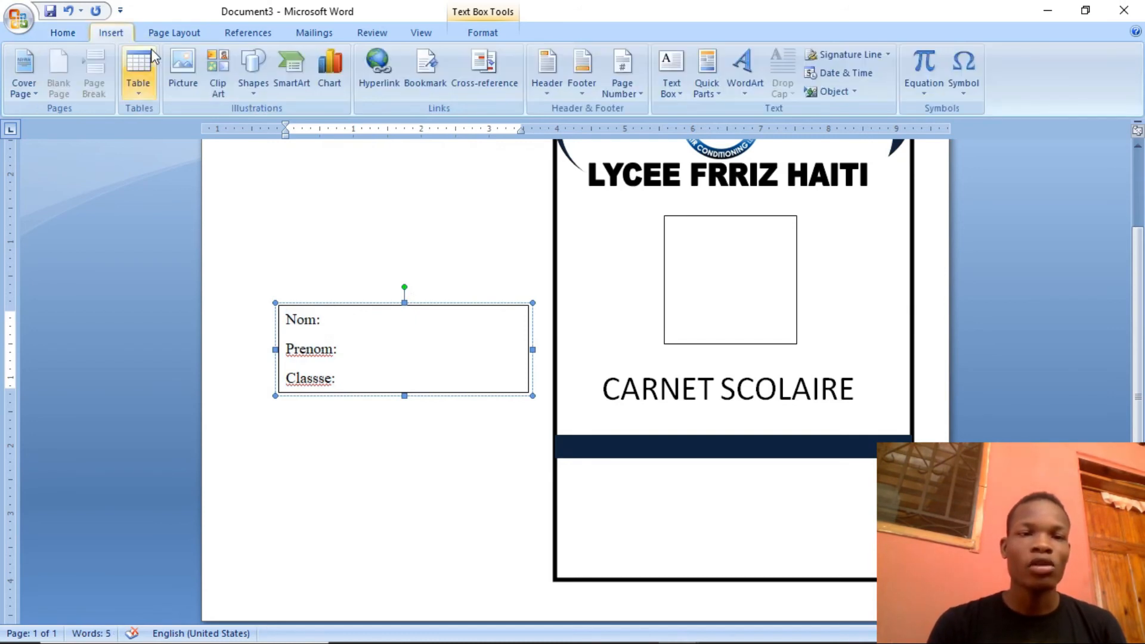
left_click(253, 78)
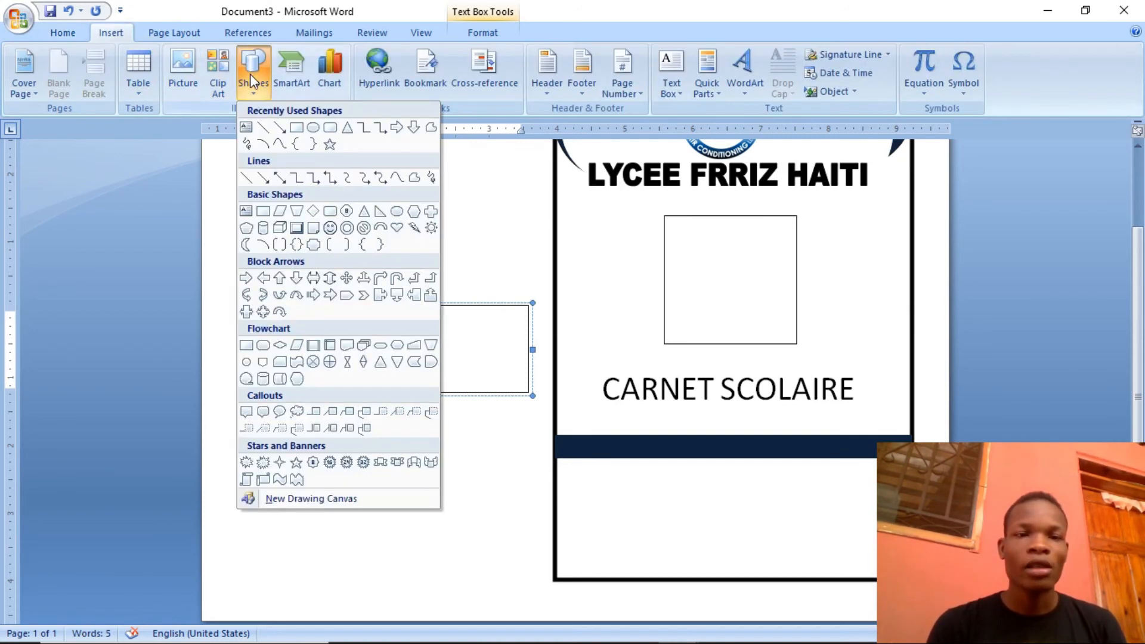
left_click(263, 128)
left_click_drag(325, 326, 529, 328)
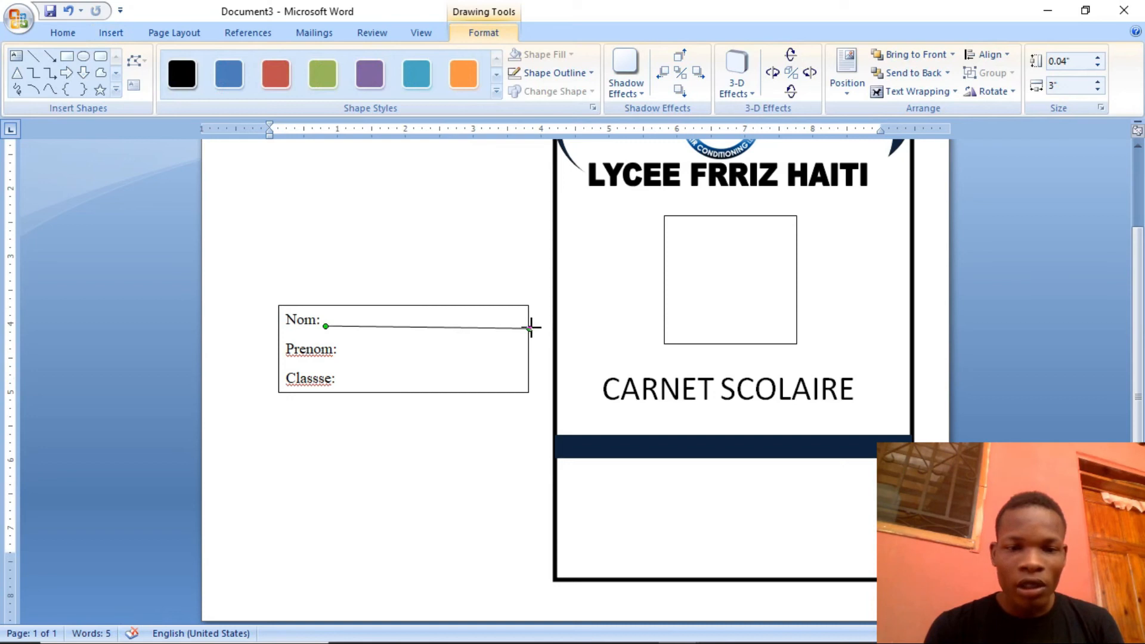
left_click_drag(530, 328, 530, 328)
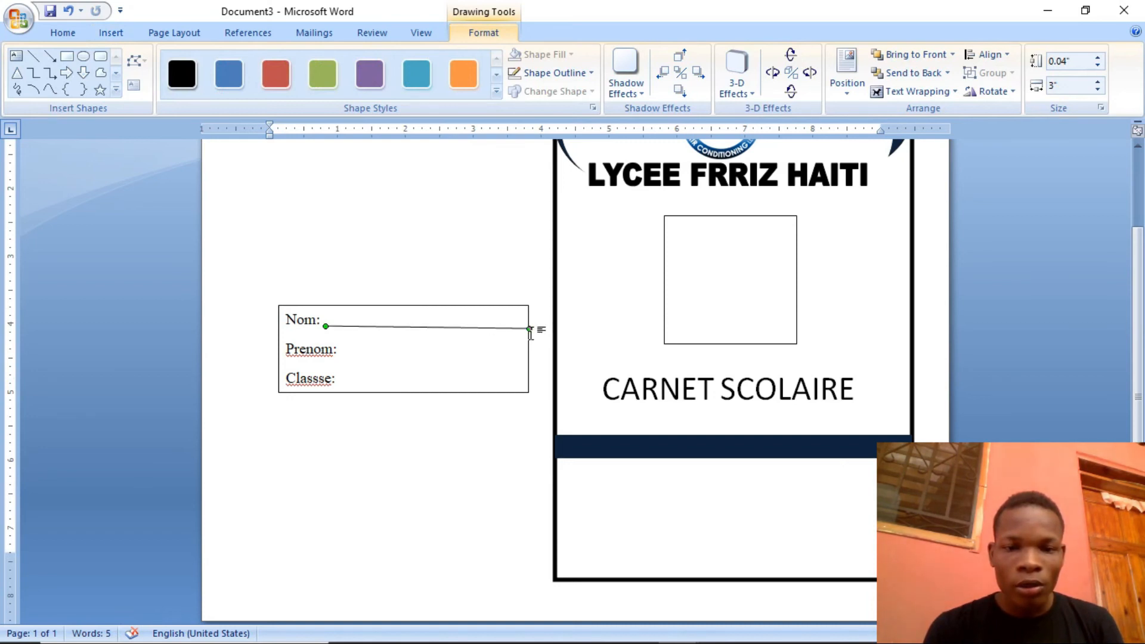
left_click_drag(529, 329, 527, 327)
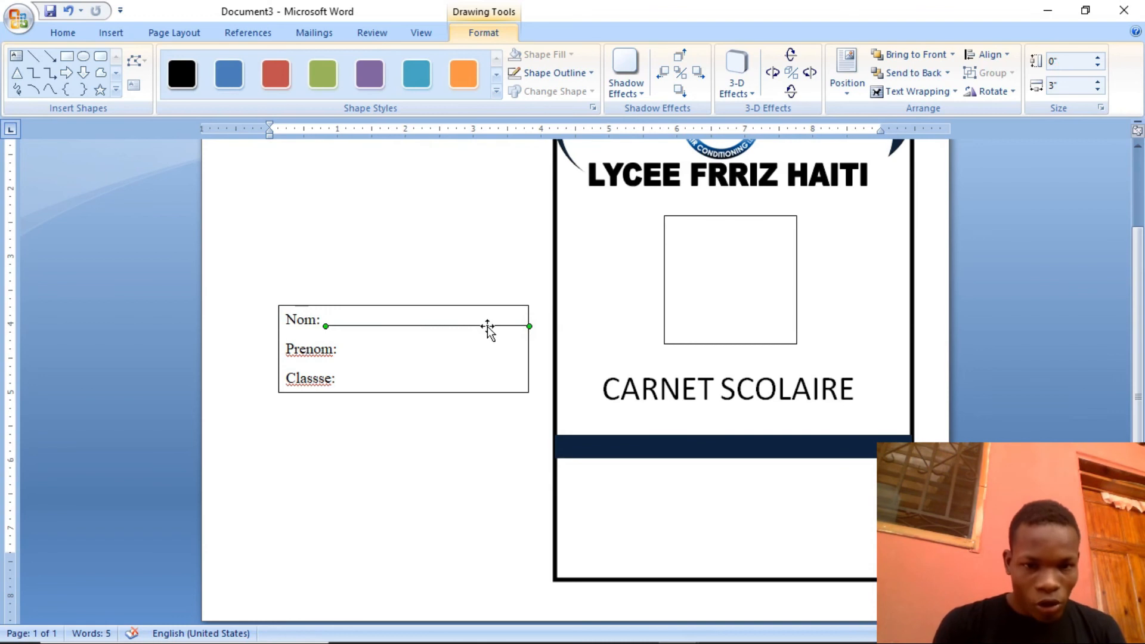
Duplicate the "Nom:" line and move the copy down to the baseline of the "Prenom:" label
left_click_drag(488, 326, 490, 332)
key("ctrl+Down")
key("ctrl+Down")
key("ctrl+Down")
key("ctrl+Down")
key("ctrl+Down")
key("ctrl+Down")
key("ctrl+Down")
key("ctrl+Down")
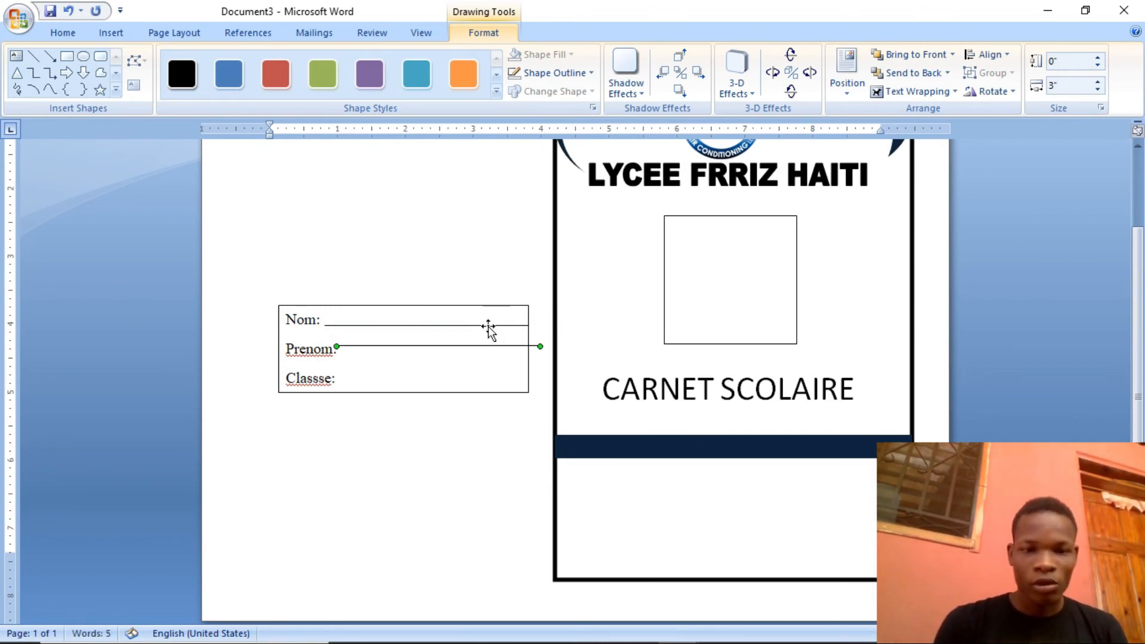
key("ctrl+Down")
key("ctrl+Down")
key("ctrl+Down")
key("ctrl+Down")
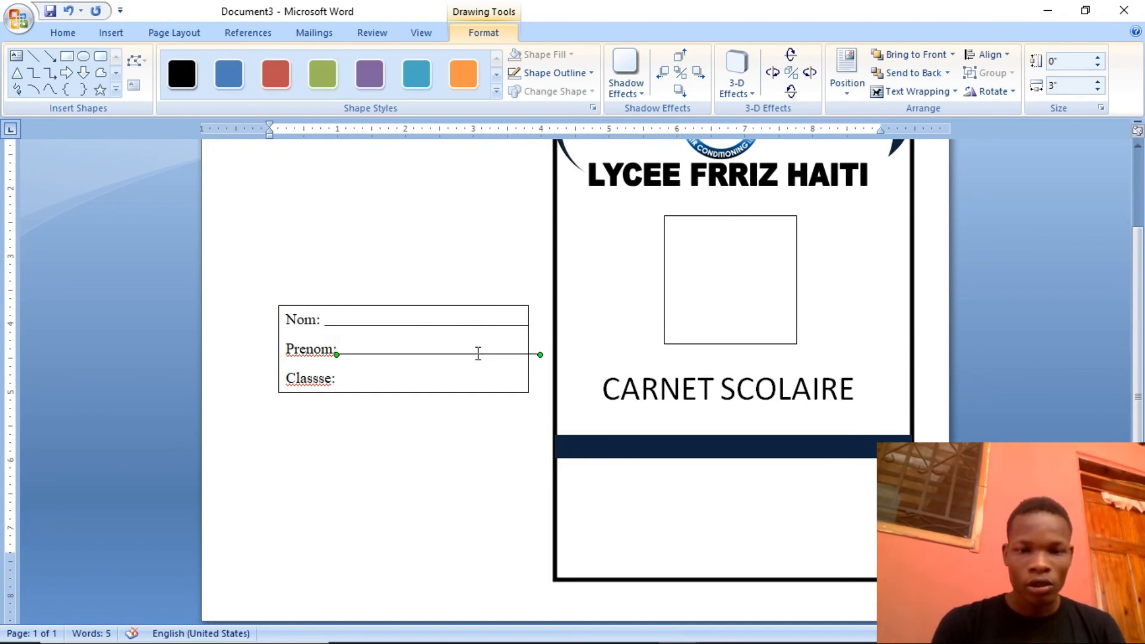
Duplicate the "Prenom:" line to make a third fill-in line for the "Classse:" label
key("ctrl+c")
key("ctrl+v")
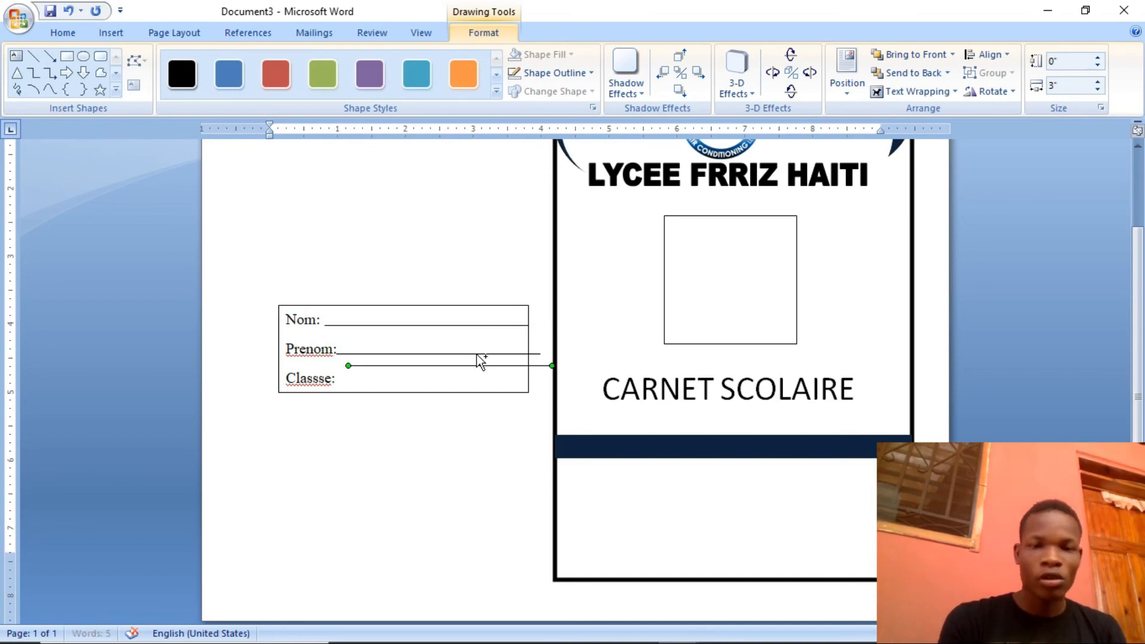